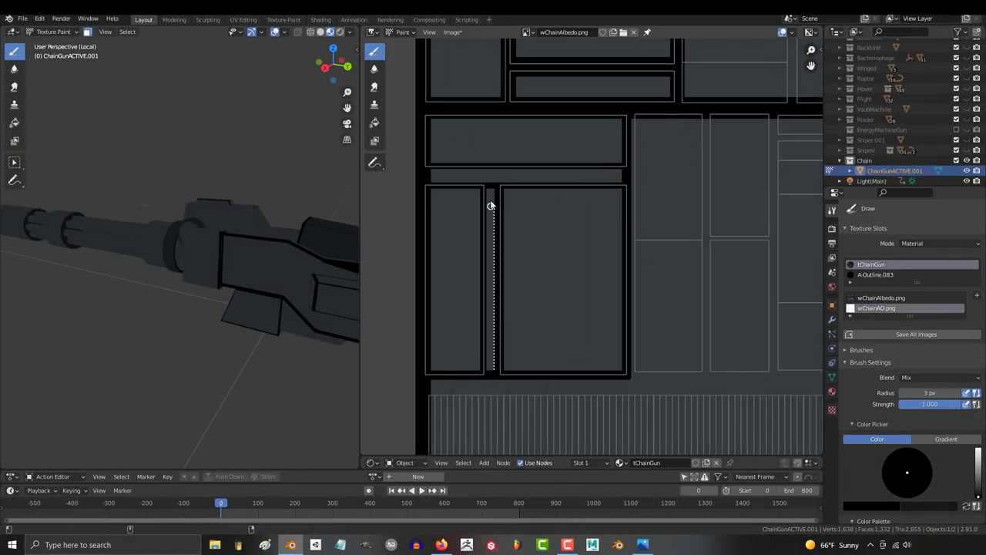
Step: Trace a black outline down the orange panel's left edge
{"action": "scroll", "coordinate": [408, 231], "scroll_direction": "up", "scroll_amount": 1}
Step: Paint black outline strokes along two UV panel edges of the chain gun's albedo texture
{"action": "mouse_move", "coordinate": [609, 408]}
{"action": "left_mouse_down"}
{"action": "mouse_move", "coordinate": [602, 150]}
{"action": "mouse_move", "coordinate": [573, 181]}
{"action": "left_mouse_up"}
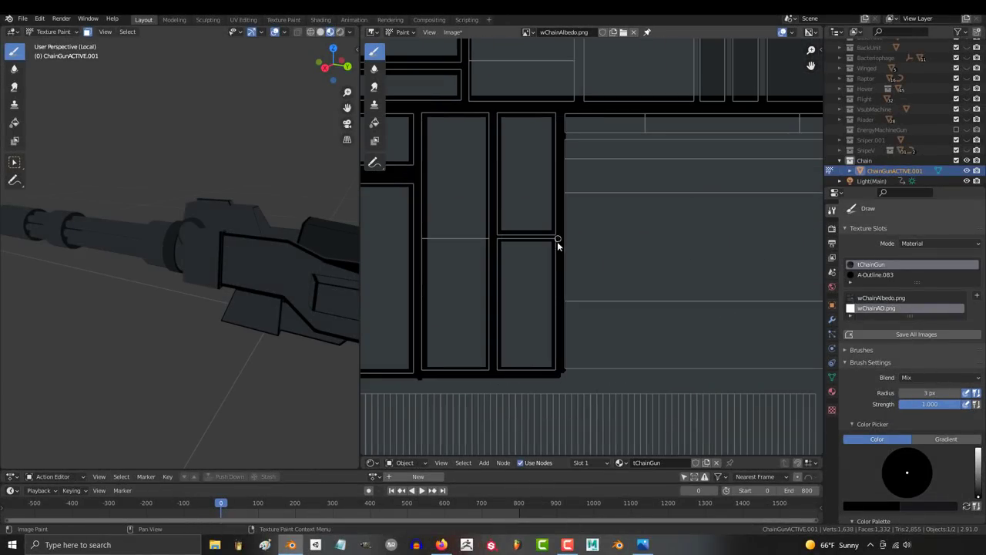
{"action": "scroll", "coordinate": [556, 245], "scroll_direction": "down", "scroll_amount": 3}
{"action": "left_click_drag", "start_coordinate": [512, 214], "coordinate": [702, 219]}
{"action": "scroll", "coordinate": [603, 274], "scroll_direction": "up", "scroll_amount": 3}
{"action": "scroll", "coordinate": [740, 297], "scroll_direction": "down", "scroll_amount": 3}
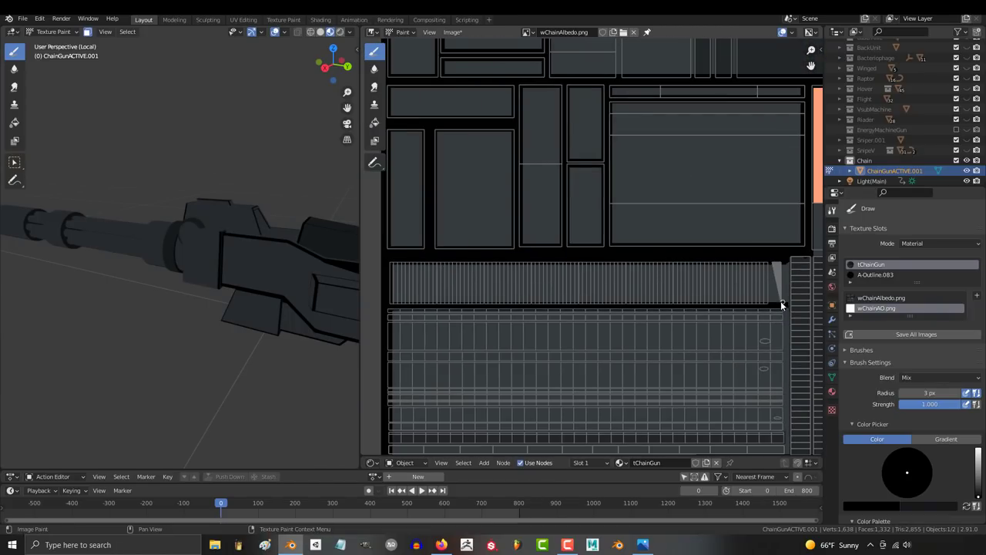
{"action": "scroll", "coordinate": [761, 293], "scroll_direction": "up", "scroll_amount": 2}
{"action": "scroll", "coordinate": [470, 260], "scroll_direction": "down", "scroll_amount": 2}
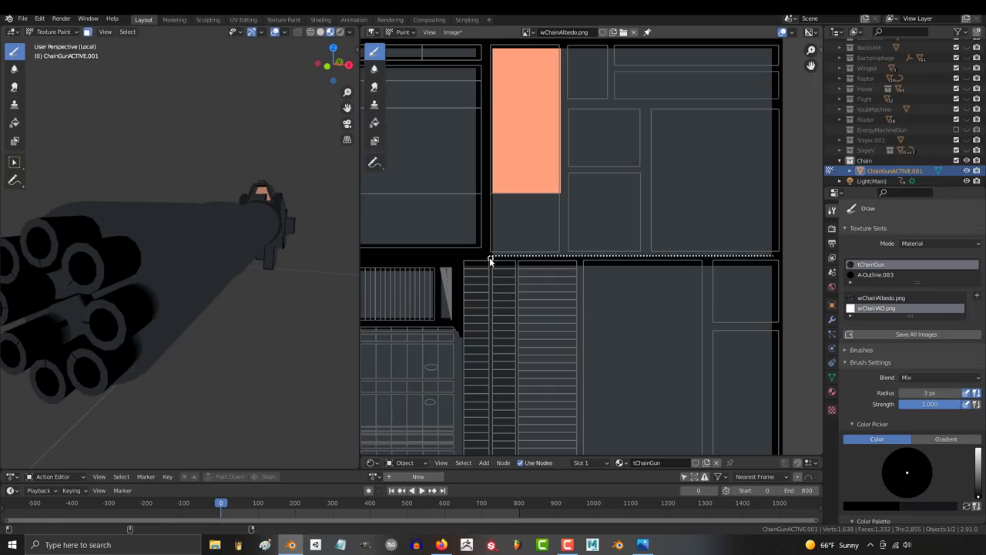
{"action": "scroll", "coordinate": [488, 257], "scroll_direction": "up", "scroll_amount": 1}
{"action": "left_click_drag", "start_coordinate": [488, 257], "coordinate": [502, 287]}
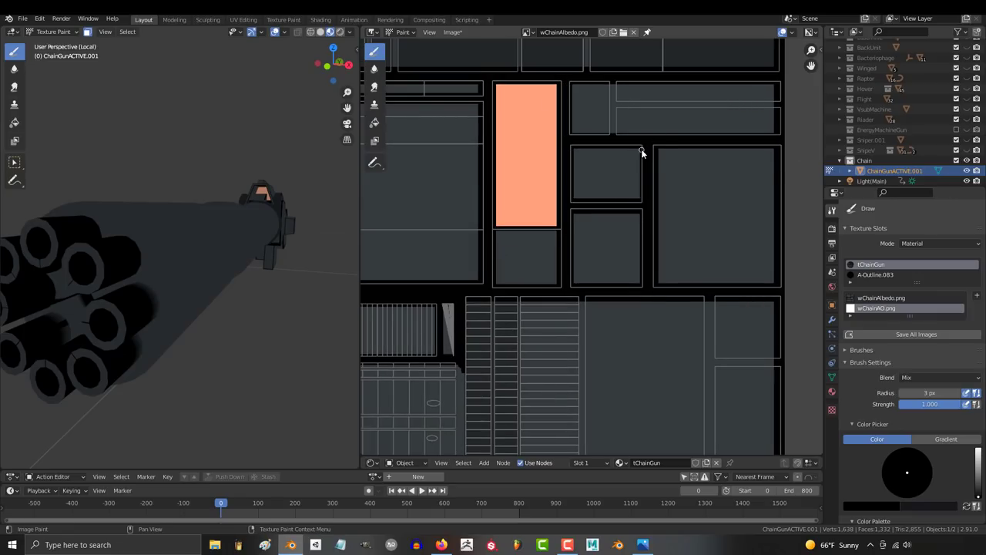
Step: Zoom and pan around the texture, then orbit the gun to a side view
{"action": "scroll", "coordinate": [780, 104], "scroll_direction": "down", "scroll_amount": 2}
{"action": "scroll", "coordinate": [627, 280], "scroll_direction": "up", "scroll_amount": 2}
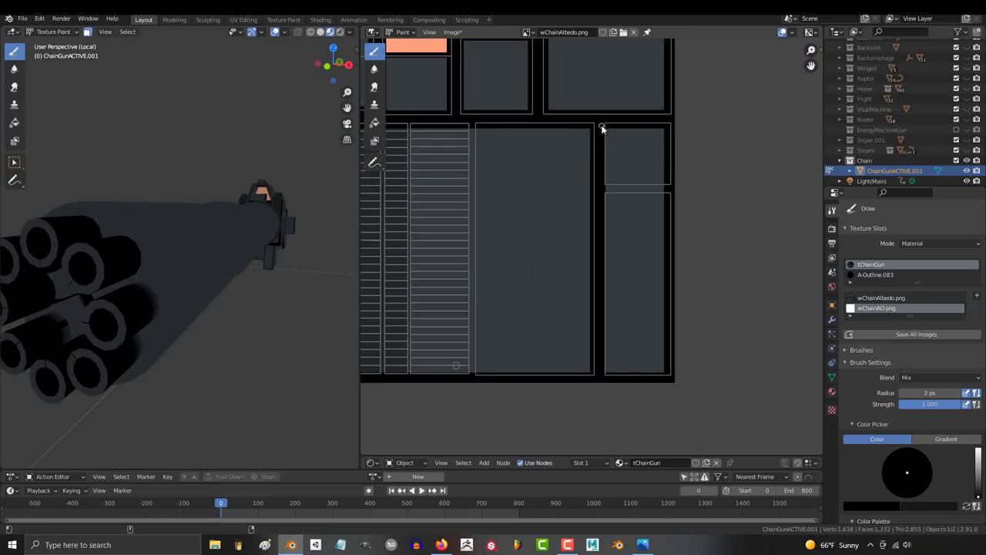
{"action": "scroll", "coordinate": [632, 166], "scroll_direction": "left", "scroll_amount": 5}
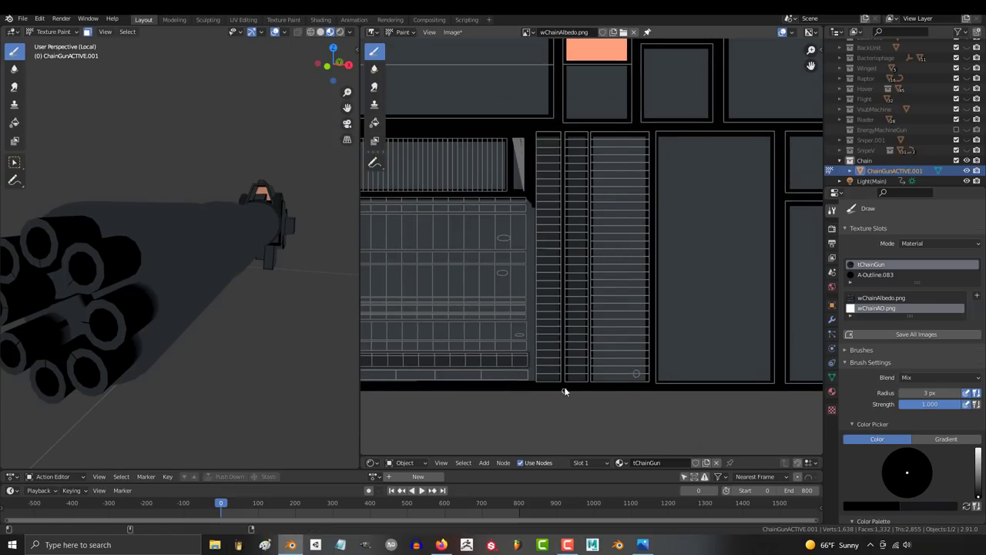
{"action": "scroll", "coordinate": [668, 188], "scroll_direction": "left", "scroll_amount": 7}
{"action": "scroll", "coordinate": [668, 187], "scroll_direction": "down", "scroll_amount": 2}
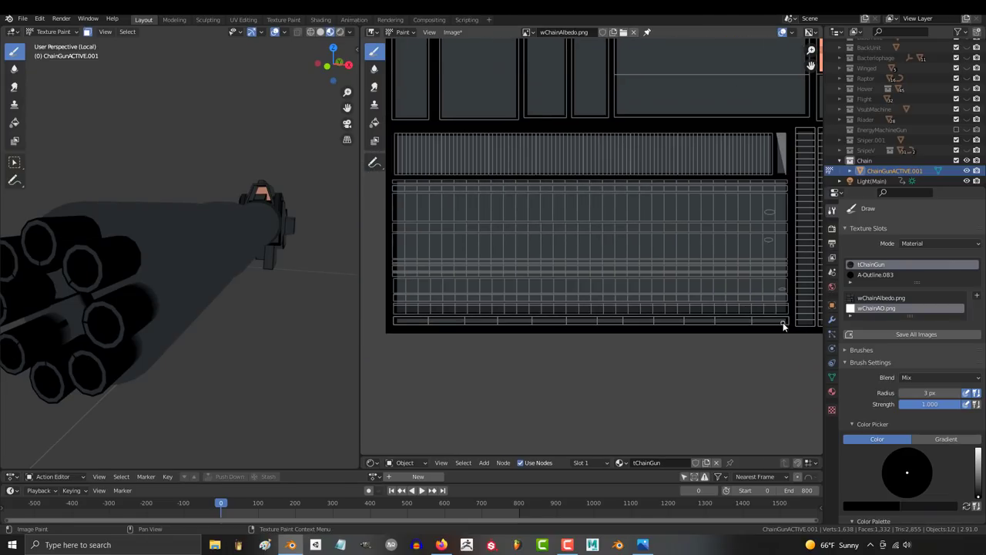
{"action": "scroll", "coordinate": [631, 297], "scroll_direction": "up", "scroll_amount": 2}
{"action": "scroll", "coordinate": [392, 276], "scroll_direction": "down", "scroll_amount": 2}
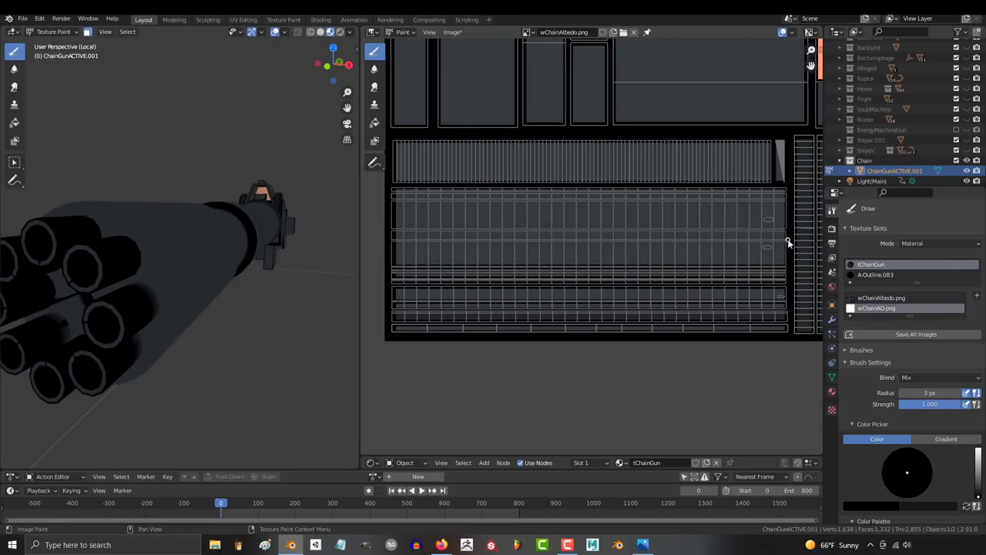
{"action": "scroll", "coordinate": [593, 248], "scroll_direction": "down", "scroll_amount": 2}
{"action": "left_click_drag", "start_coordinate": [193, 278], "coordinate": [154, 274]}
{"action": "scroll", "coordinate": [786, 224], "scroll_direction": "down", "scroll_amount": 2}
{"action": "scroll", "coordinate": [466, 369], "scroll_direction": "up", "scroll_amount": 5}
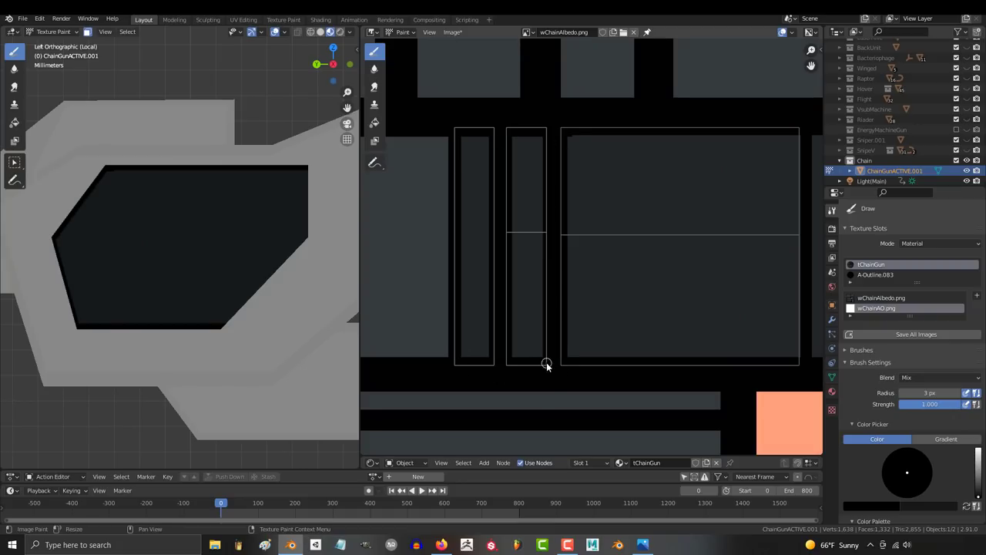
Step: Set the Image Editor to View and inspect the gun's UVs in Edit Mode by selecting another face
{"action": "scroll", "coordinate": [586, 123], "scroll_direction": "down", "scroll_amount": 1}
{"action": "left_click", "coordinate": [402, 32]}
{"action": "left_click", "coordinate": [398, 59]}
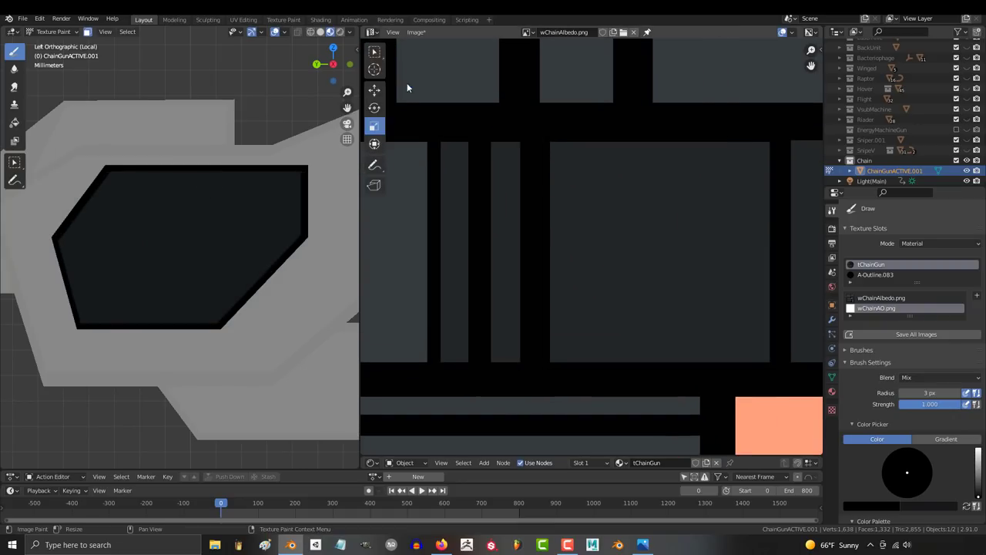
{"action": "key", "text": "Tab"}
{"action": "left_click", "coordinate": [531, 143]}
{"action": "left_click", "coordinate": [671, 247]}
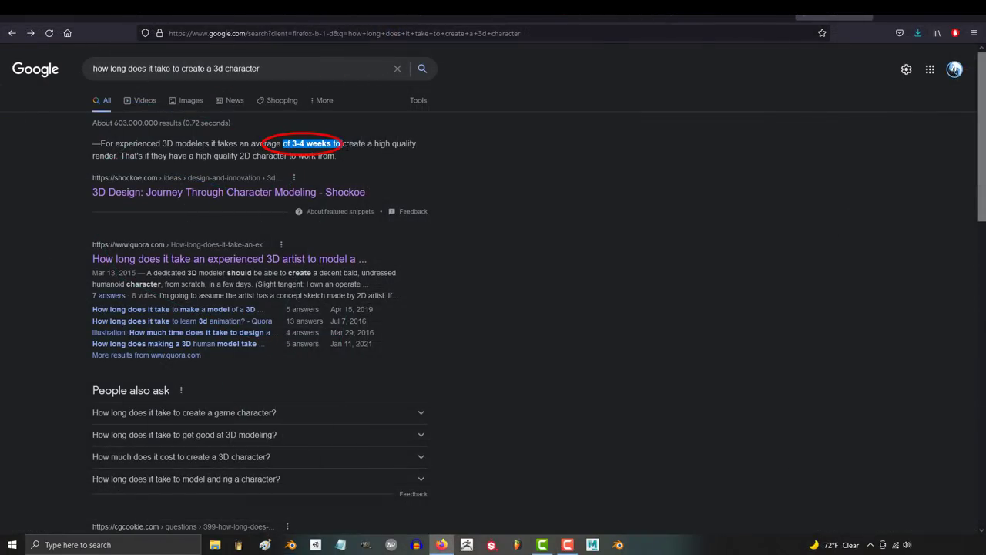
{"action": "scroll", "coordinate": [418, 293], "scroll_direction": "down", "scroll_amount": 10}
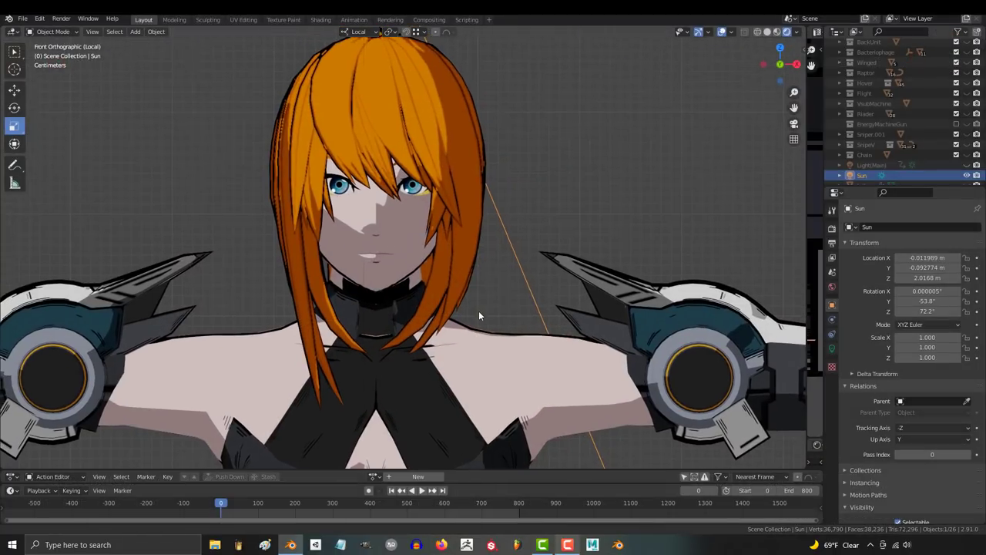
Step: Pan down slightly, then rotate the Sun light around the character to watch the toon shading change
{"action": "left_click_drag", "start_coordinate": [478, 311], "coordinate": [478, 329]}
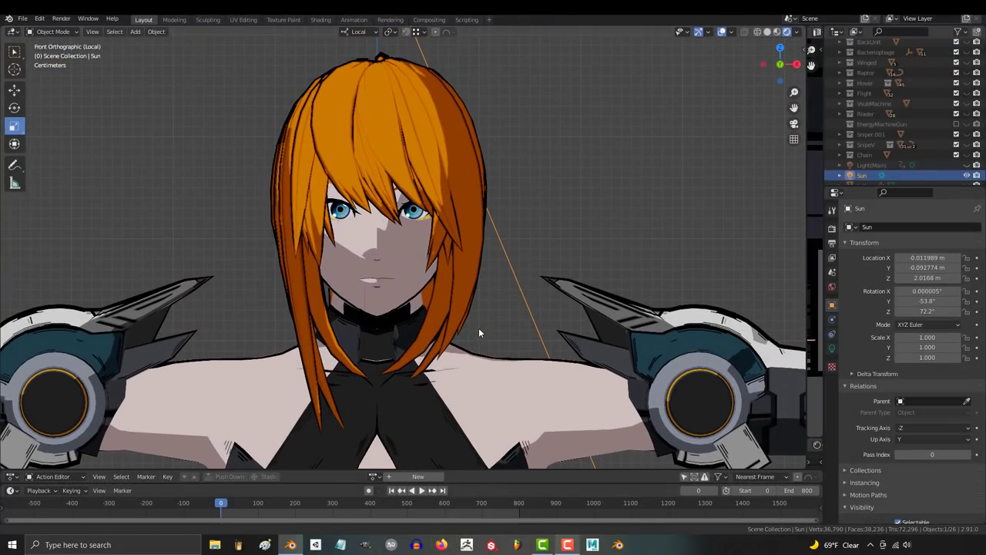
{"action": "key", "text": "r"}
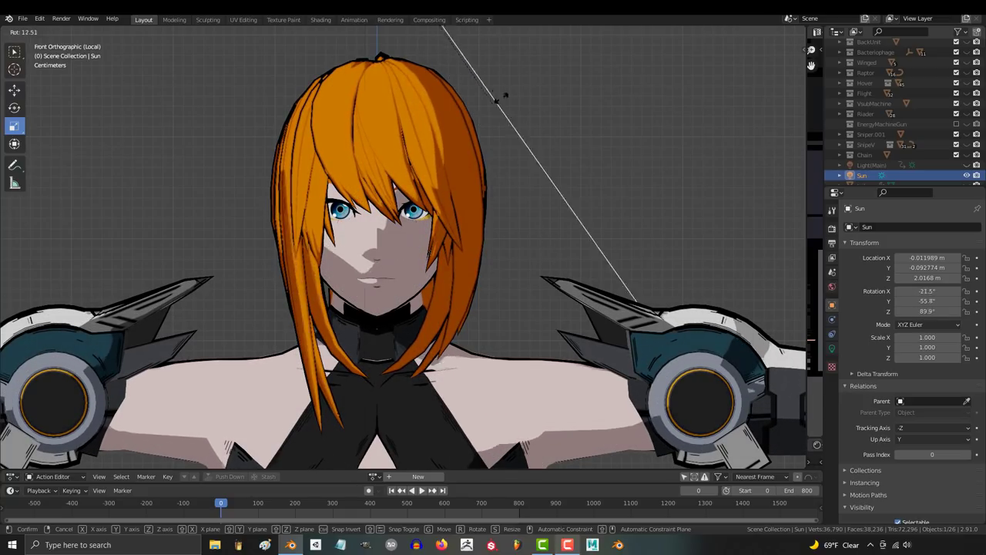
{"action": "right_click", "coordinate": [602, 110]}
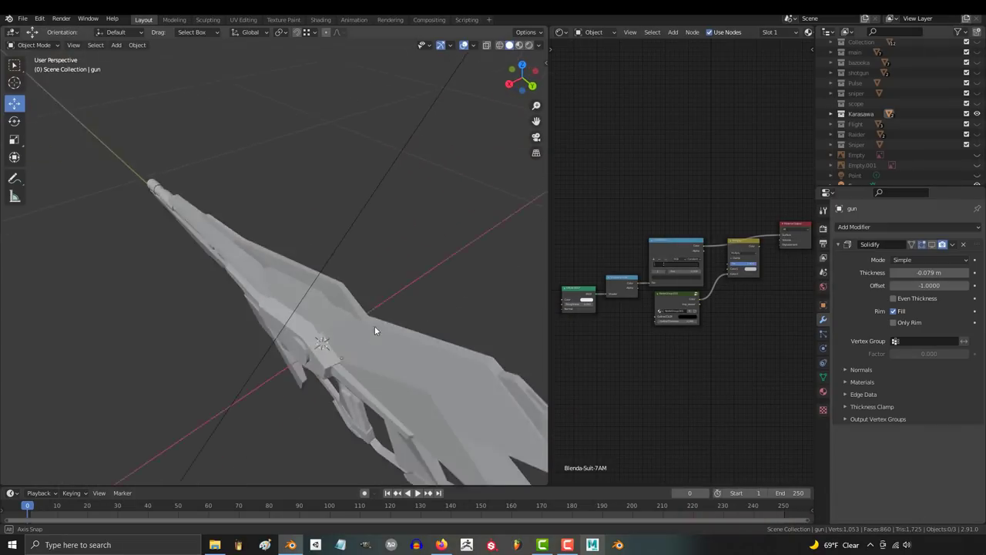
Step: Orbit around the laser rifle in Rendered shading and close in on it
{"action": "mouse_move", "coordinate": [375, 326]}
{"action": "left_mouse_down"}
{"action": "mouse_move", "coordinate": [102, 322]}
{"action": "mouse_move", "coordinate": [56, 293]}
{"action": "left_mouse_up"}
{"action": "key", "text": "z"}
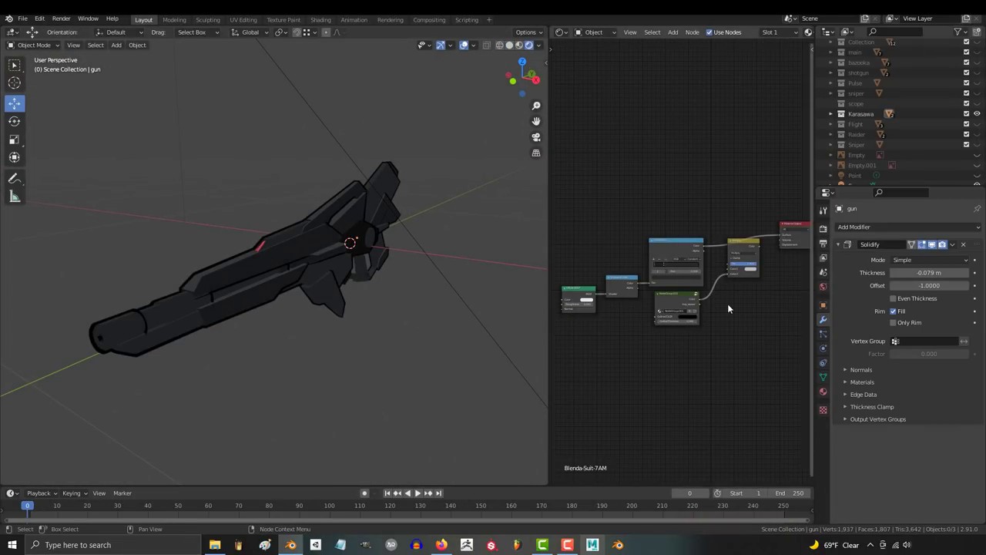
{"action": "left_click_drag", "start_coordinate": [474, 365], "coordinate": [124, 350]}
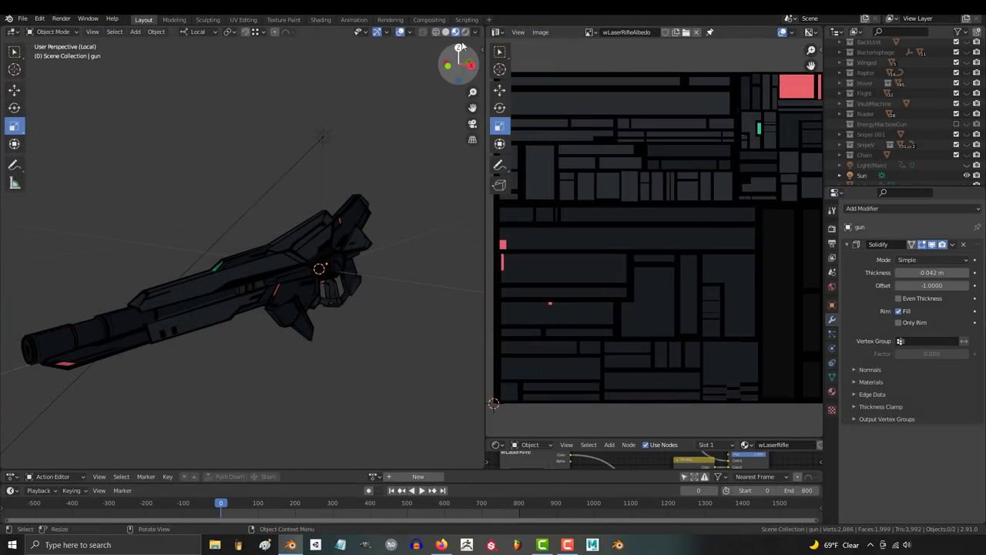
Step: Brighten the viewport shading, then view the model's front T-pose, side, face close-up and head-side images
{"action": "left_click", "coordinate": [466, 33]}
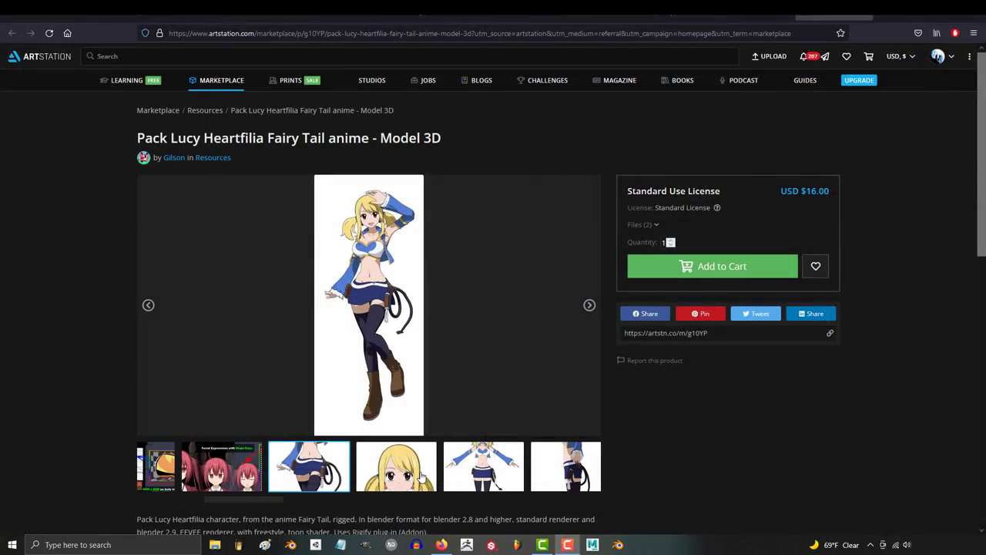
{"action": "left_click", "coordinate": [422, 477]}
{"action": "left_click", "coordinate": [403, 463]}
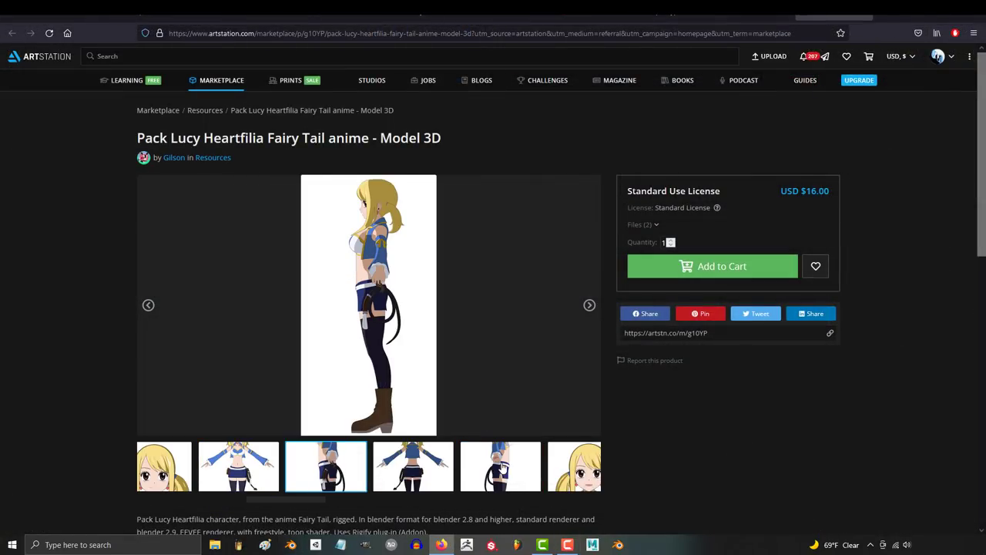
{"action": "left_click", "coordinate": [574, 467]}
{"action": "left_click", "coordinate": [483, 467]}
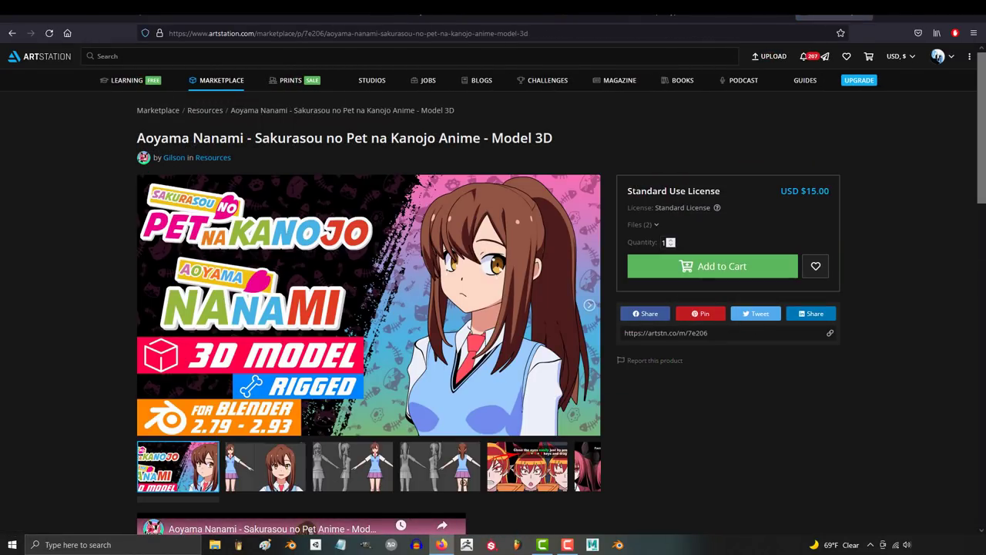
Step: View the white standing-pose and back-view previews, then Rem - Re Zero's front-view pose image
{"action": "scroll", "coordinate": [463, 466], "scroll_direction": "right", "scroll_amount": 5}
{"action": "left_click", "coordinate": [455, 480]}
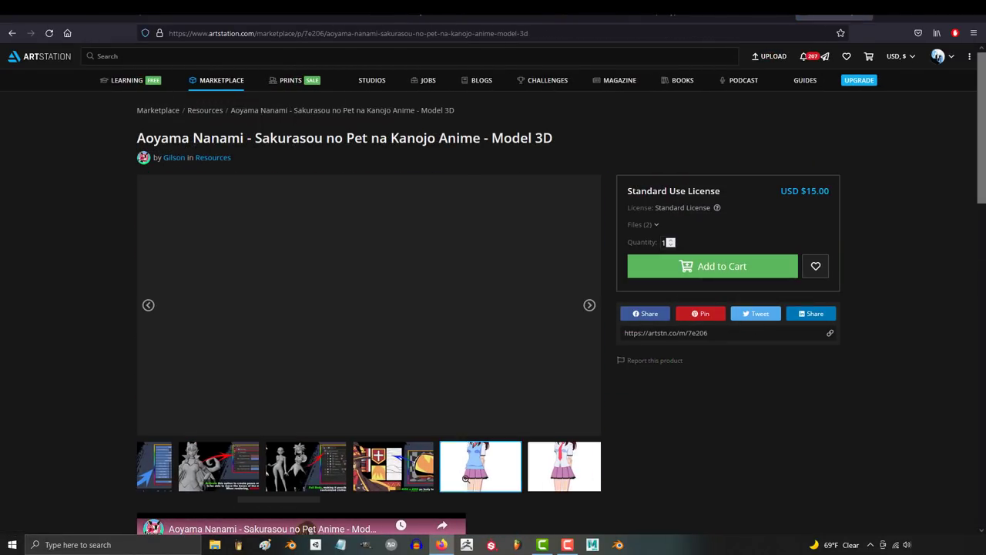
{"action": "scroll", "coordinate": [197, 465], "scroll_direction": "right", "scroll_amount": 4}
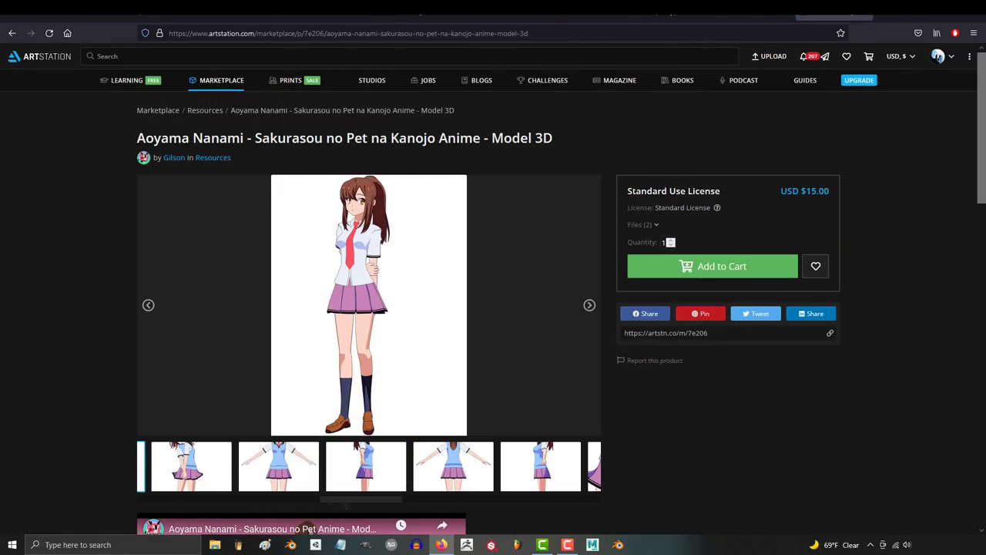
{"action": "left_click", "coordinate": [369, 468]}
{"action": "key", "text": "alt+Left"}
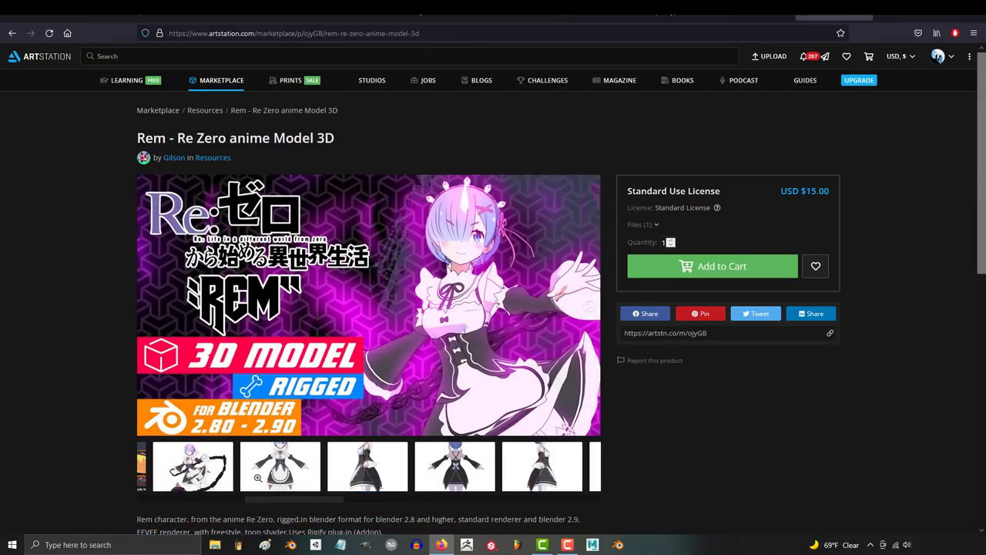
{"action": "left_click", "coordinate": [257, 477]}
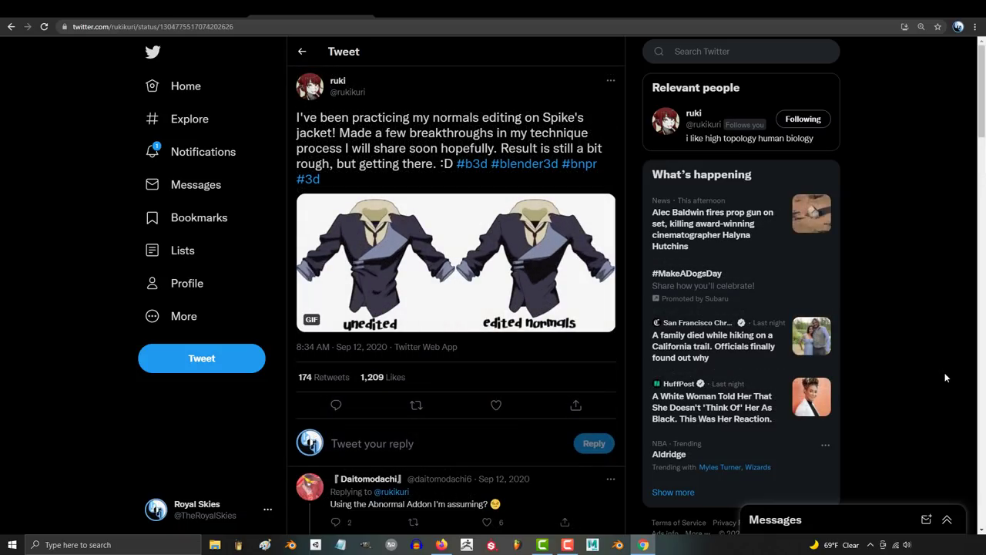
Step: Go back to the artist's other tweet showing the anime girl video
{"action": "key", "text": "alt+Left"}
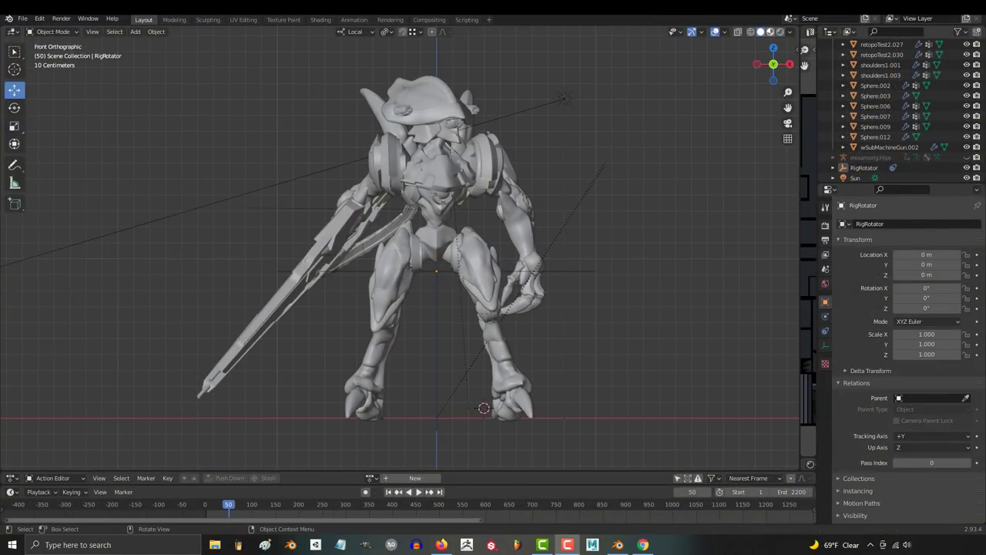
Step: Switch the robot model's viewport to Rendered shading to show its dark materials and glowing lights
{"action": "key", "text": "z"}
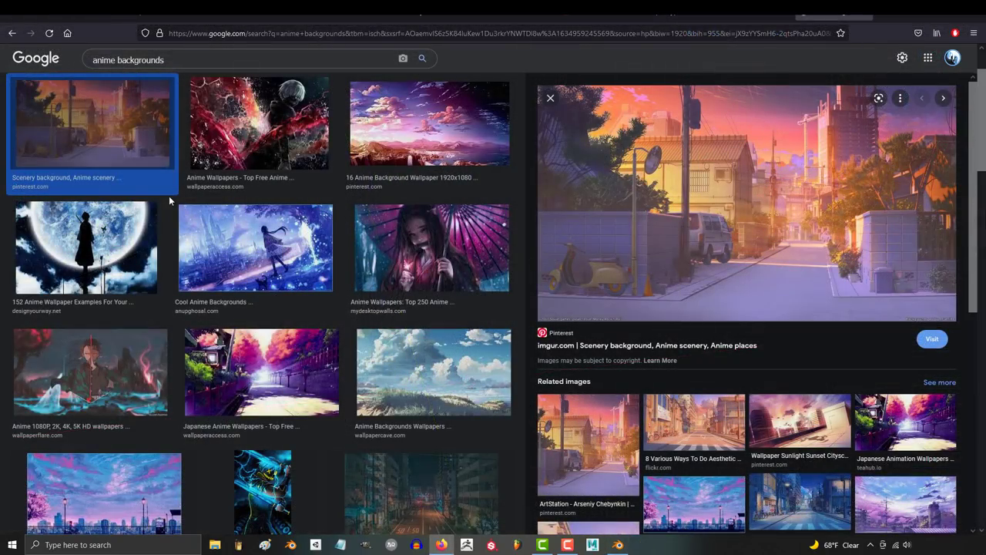
Step: Preview the cloudy wallpaper, Ramlethal 2H Sword, Strive screenshot, RAMLETHAL | CHARACTER and steamsplay.com images
{"action": "scroll", "coordinate": [169, 196], "scroll_direction": "down", "scroll_amount": 3}
{"action": "left_click", "coordinate": [406, 233]}
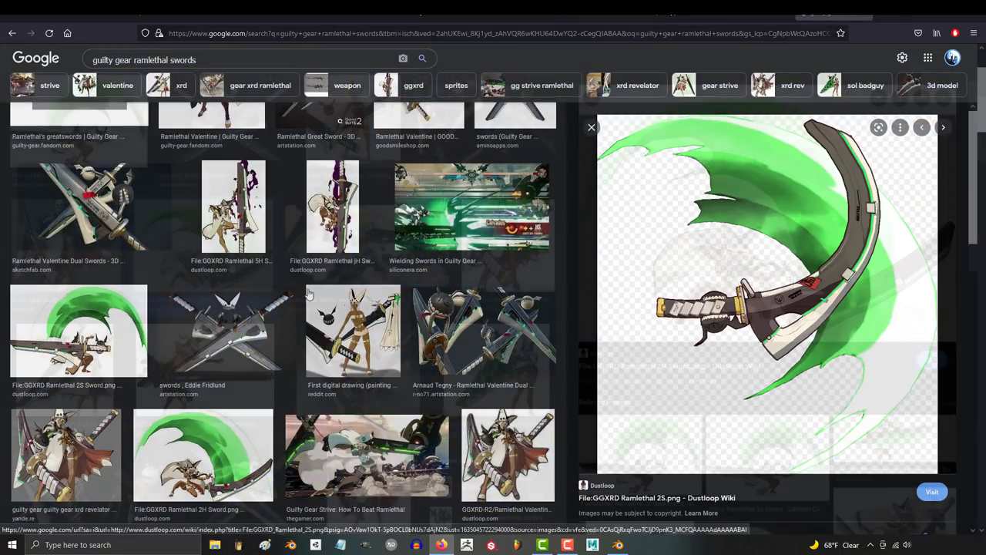
{"action": "left_click", "coordinate": [203, 455]}
{"action": "scroll", "coordinate": [288, 276], "scroll_direction": "down", "scroll_amount": 5}
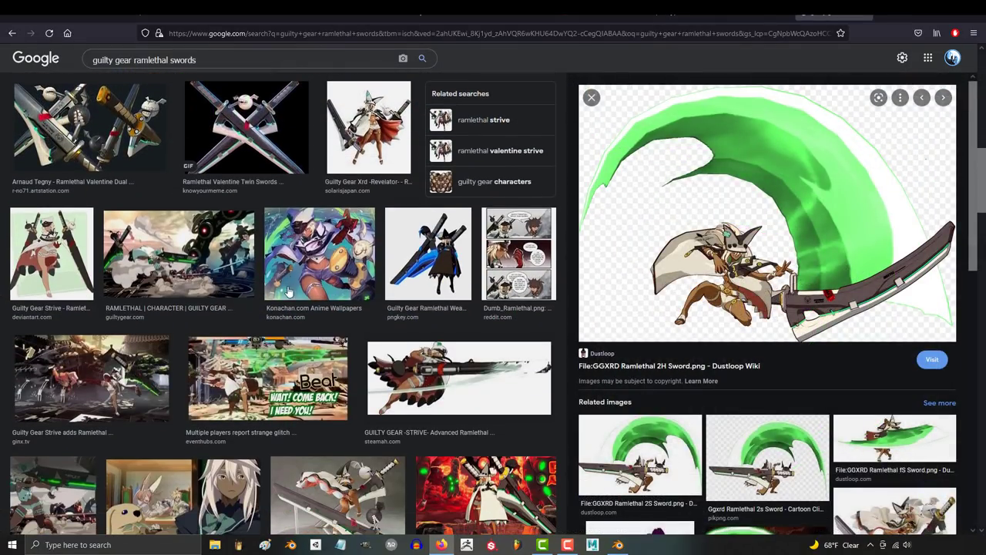
{"action": "left_click", "coordinate": [153, 360]}
{"action": "scroll", "coordinate": [115, 347], "scroll_direction": "down", "scroll_amount": 3}
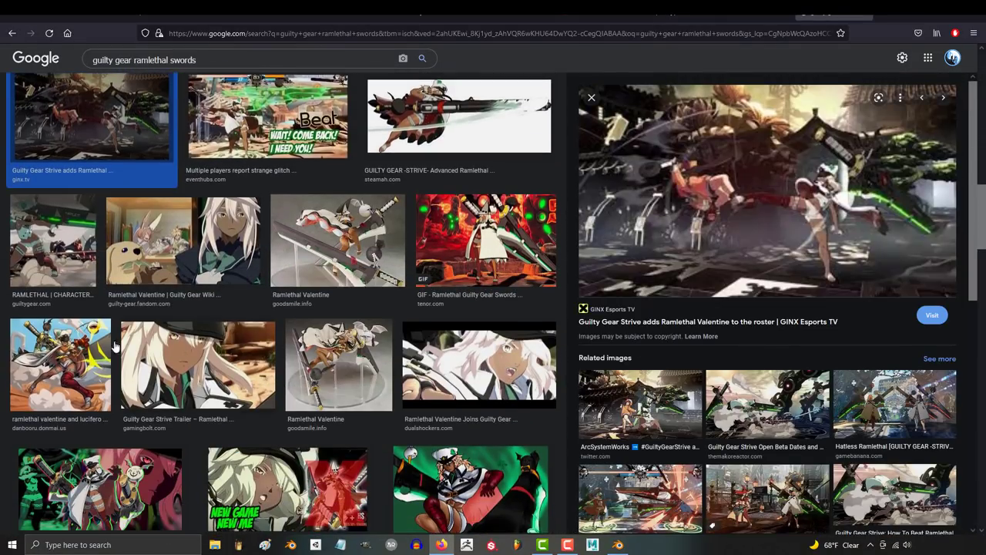
{"action": "left_click", "coordinate": [45, 267]}
{"action": "scroll", "coordinate": [329, 312], "scroll_direction": "down", "scroll_amount": 10}
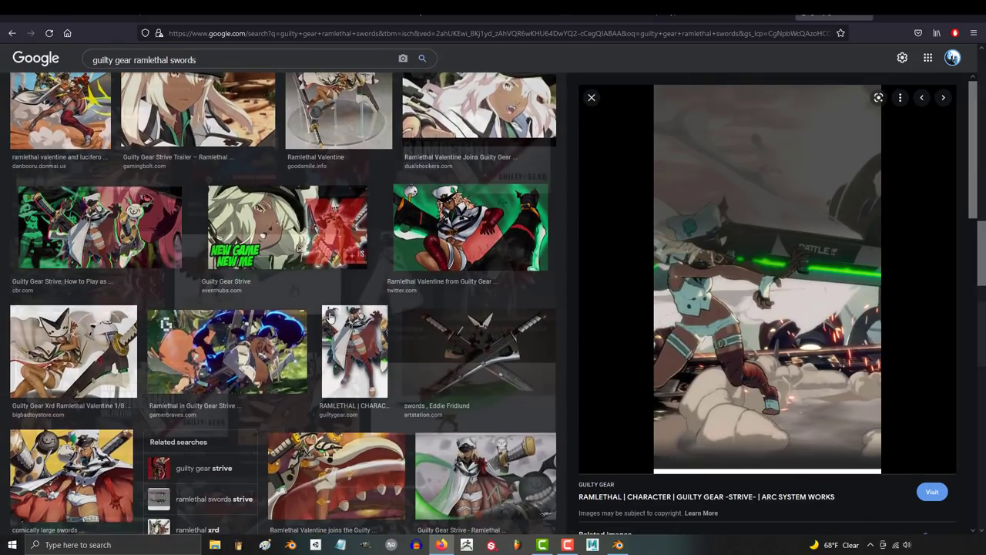
{"action": "left_click", "coordinate": [293, 290]}
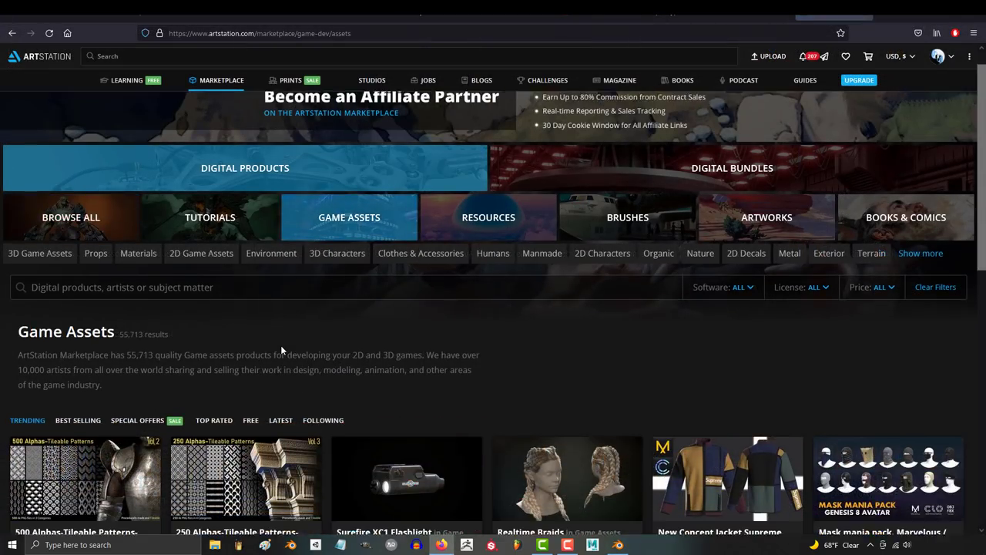
Step: View the anime model's facial expressions sheet and room render
{"action": "scroll", "coordinate": [400, 330], "scroll_direction": "down", "scroll_amount": 2}
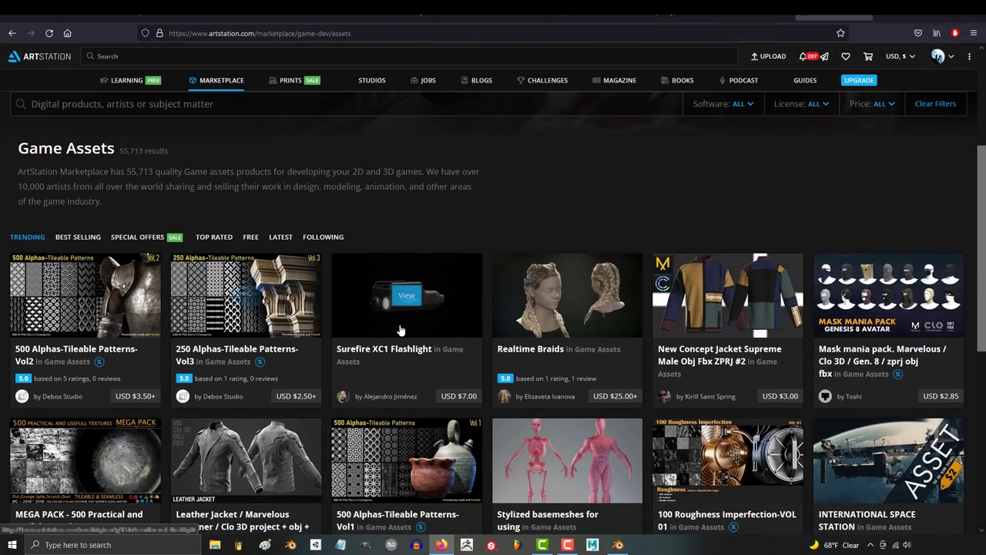
{"action": "scroll", "coordinate": [400, 329], "scroll_direction": "down", "scroll_amount": 2}
{"action": "scroll", "coordinate": [400, 330], "scroll_direction": "down", "scroll_amount": 2}
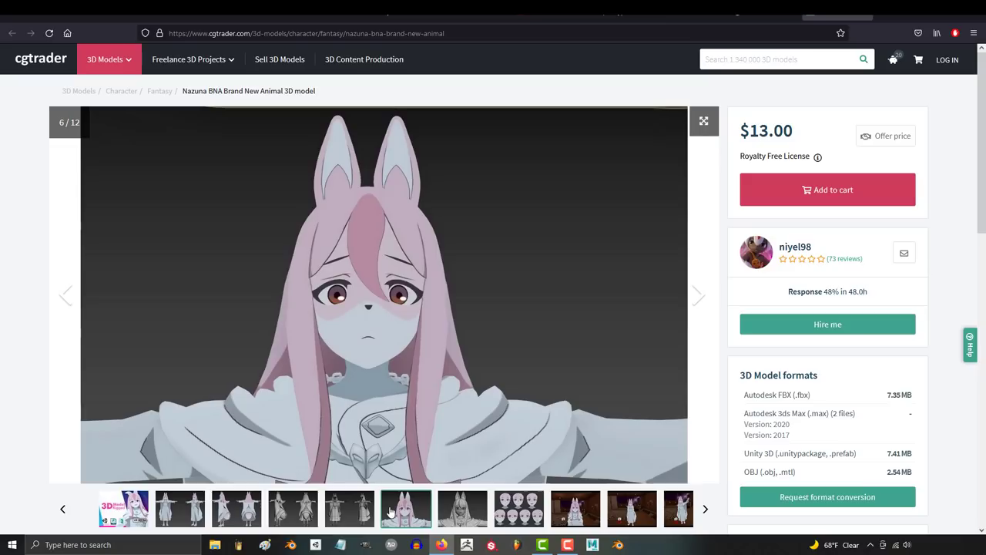
{"action": "left_click", "coordinate": [530, 512]}
{"action": "left_click", "coordinate": [562, 515]}
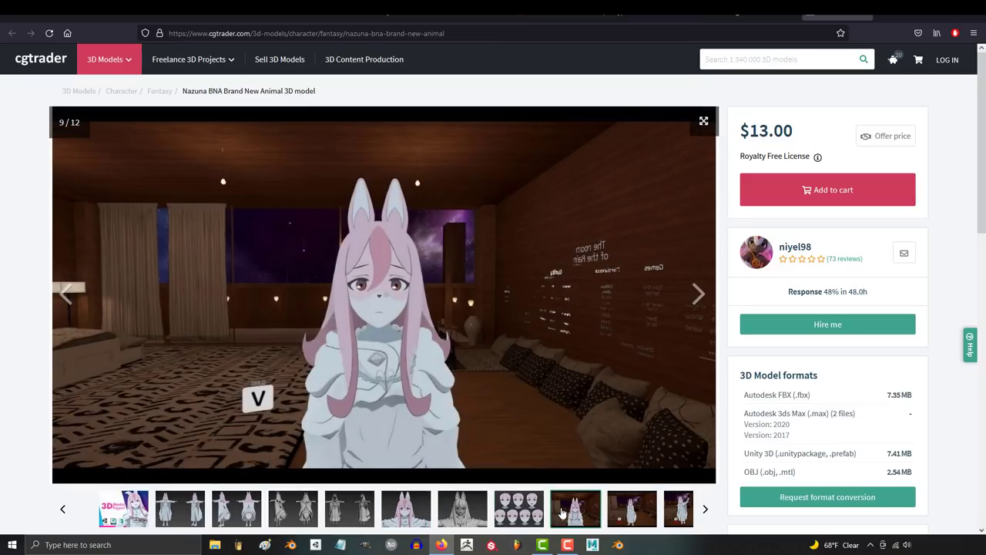
Step: Search the marketplace for 'anime guns' and view the gun kitbash's second and third images
{"action": "left_click", "coordinate": [806, 55]}
{"action": "type", "text": "anime guns"}
{"action": "key", "text": "Return"}
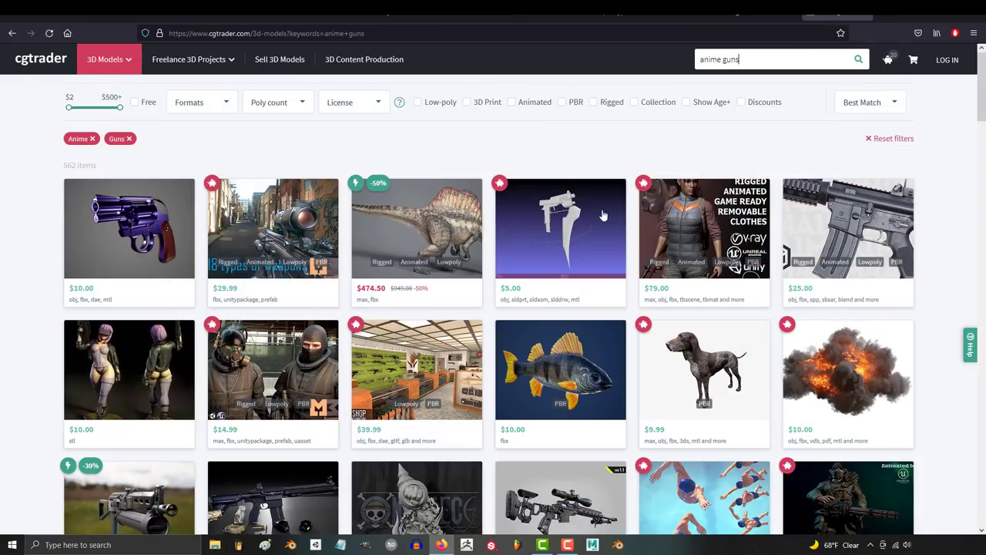
{"action": "scroll", "coordinate": [537, 263], "scroll_direction": "down", "scroll_amount": 3}
{"action": "scroll", "coordinate": [33, 240], "scroll_direction": "down", "scroll_amount": 2}
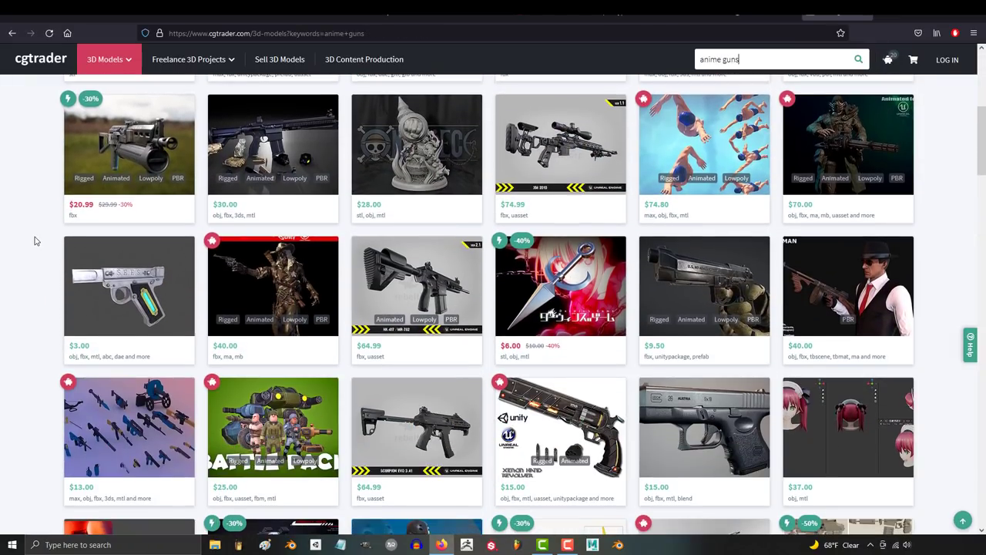
{"action": "scroll", "coordinate": [29, 242], "scroll_direction": "down", "scroll_amount": 3}
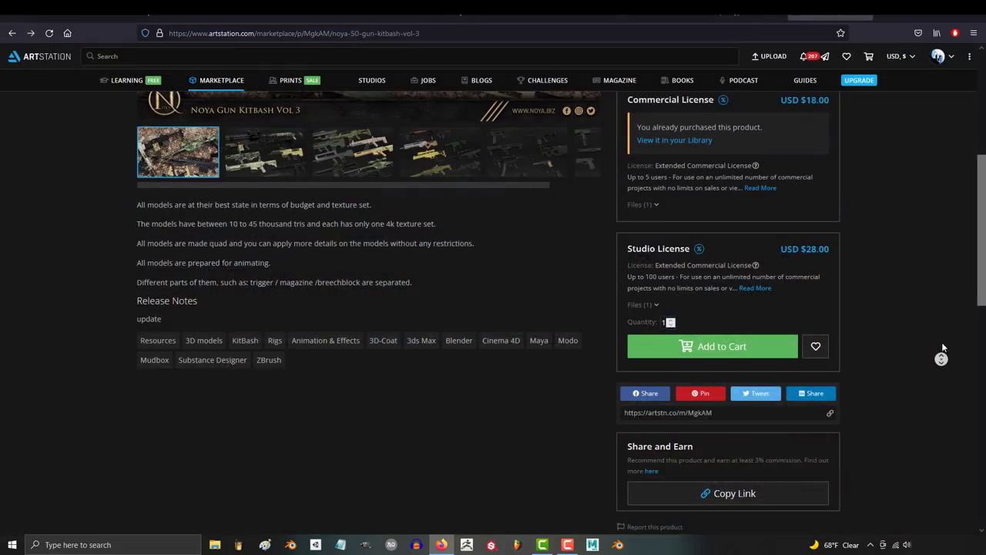
{"action": "scroll", "coordinate": [938, 325], "scroll_direction": "up", "scroll_amount": 5}
{"action": "left_click", "coordinate": [270, 474]}
{"action": "left_click", "coordinate": [360, 468]}
Step: Browse the remaining Vol 3 kitbash images, including the pistols, and the Vol 2 gallery's second through sixth images
{"action": "left_click", "coordinate": [447, 465]}
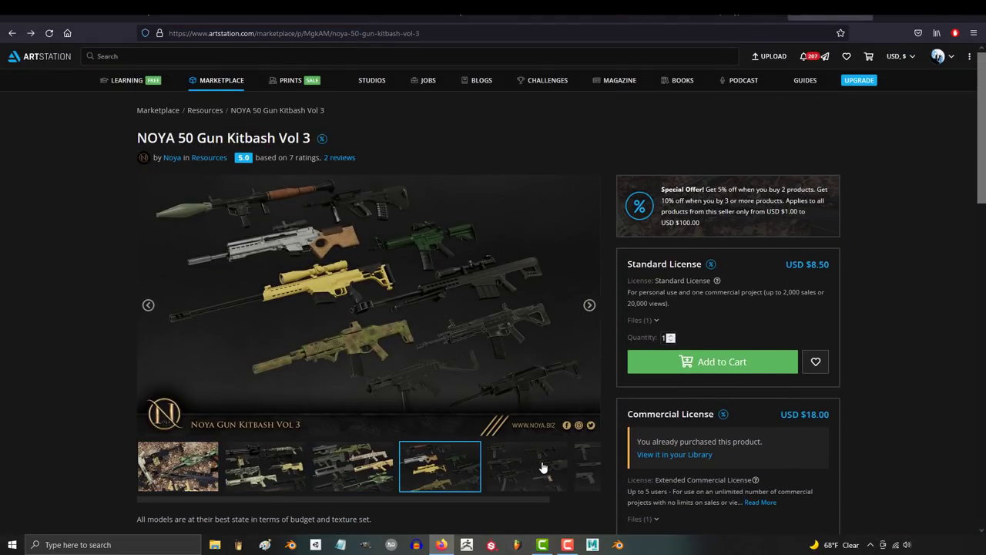
{"action": "key", "text": "Right"}
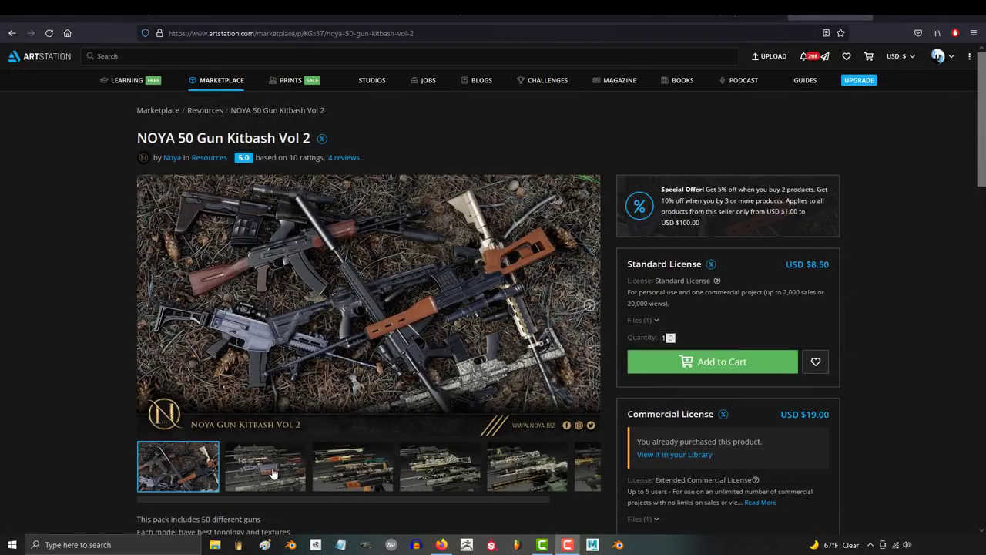
{"action": "left_click", "coordinate": [270, 470]}
{"action": "left_click", "coordinate": [352, 471]}
{"action": "left_click", "coordinate": [431, 473]}
{"action": "left_click", "coordinate": [507, 476]}
{"action": "left_click", "coordinate": [578, 473]}
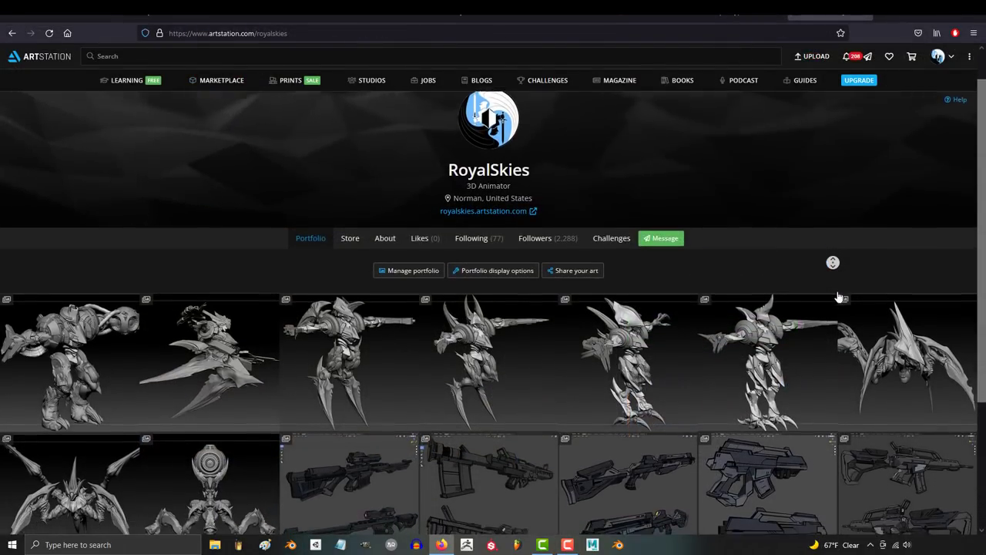
Step: Open the Weapon 6 artwork, step back through Sub-Machine Gun and Burst Rifle, then briefly check Blender
{"action": "scroll", "coordinate": [838, 297], "scroll_direction": "down", "scroll_amount": 4}
{"action": "left_click", "coordinate": [836, 266]}
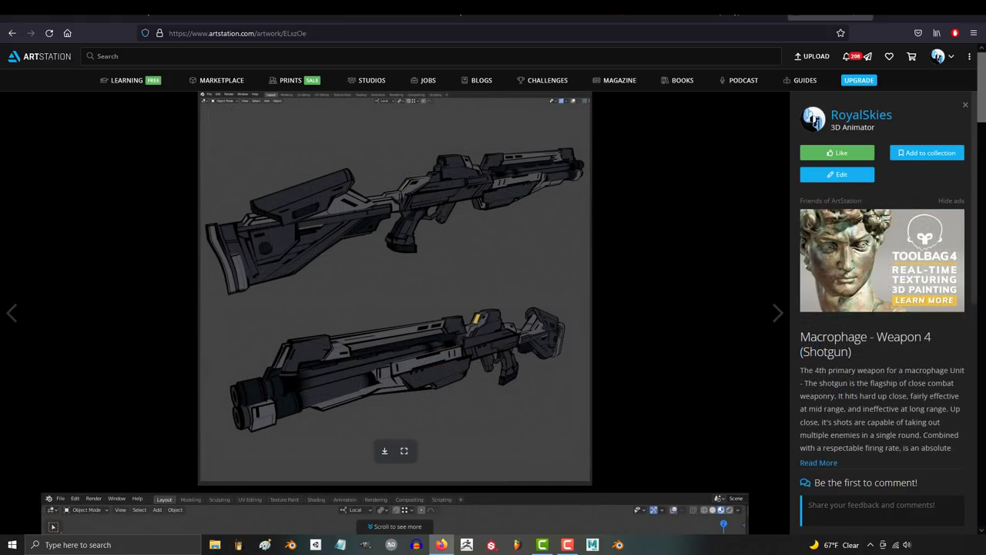
{"action": "key", "text": "Left"}
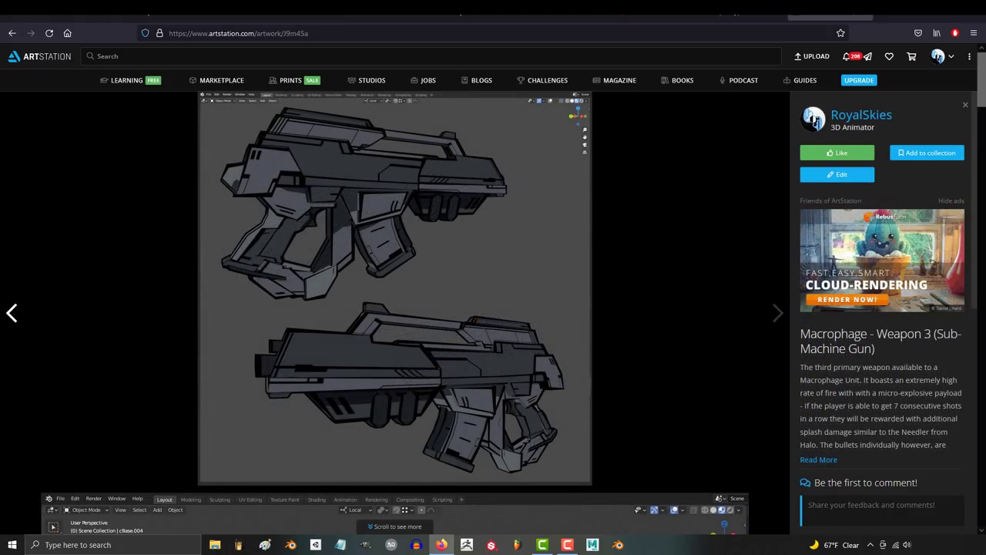
{"action": "key", "text": "Left"}
{"action": "key", "text": "Left"}
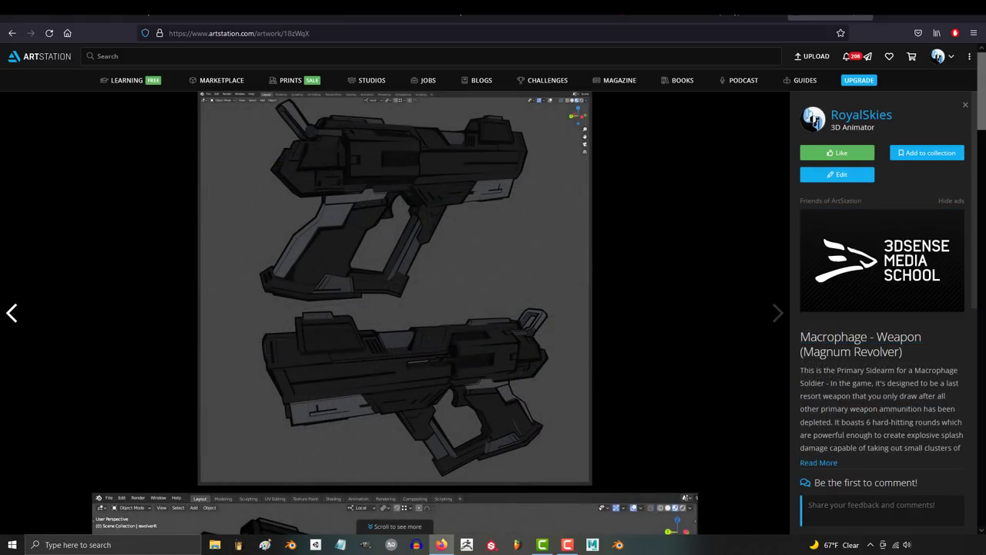
{"action": "key", "text": "alt+Tab"}
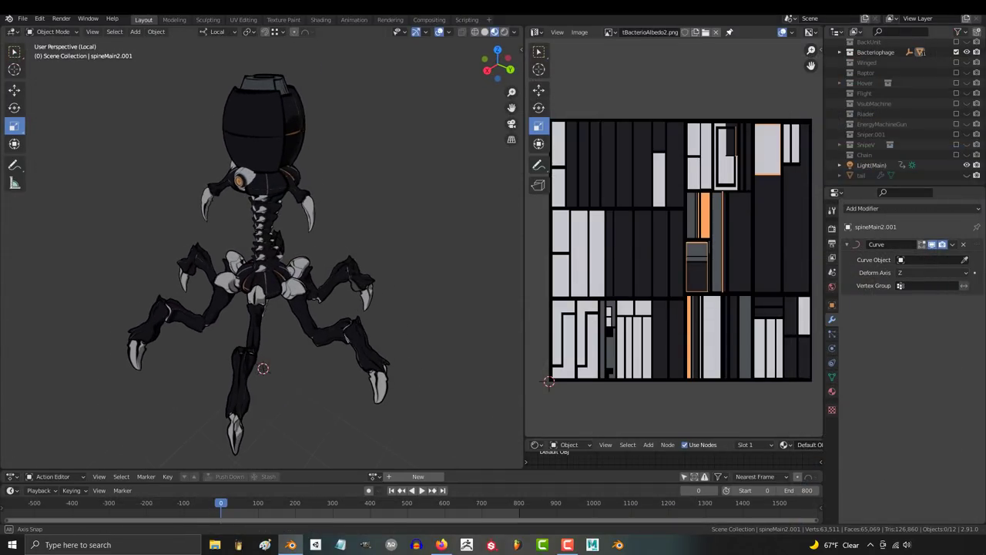
{"action": "key", "text": "alt+Tab"}
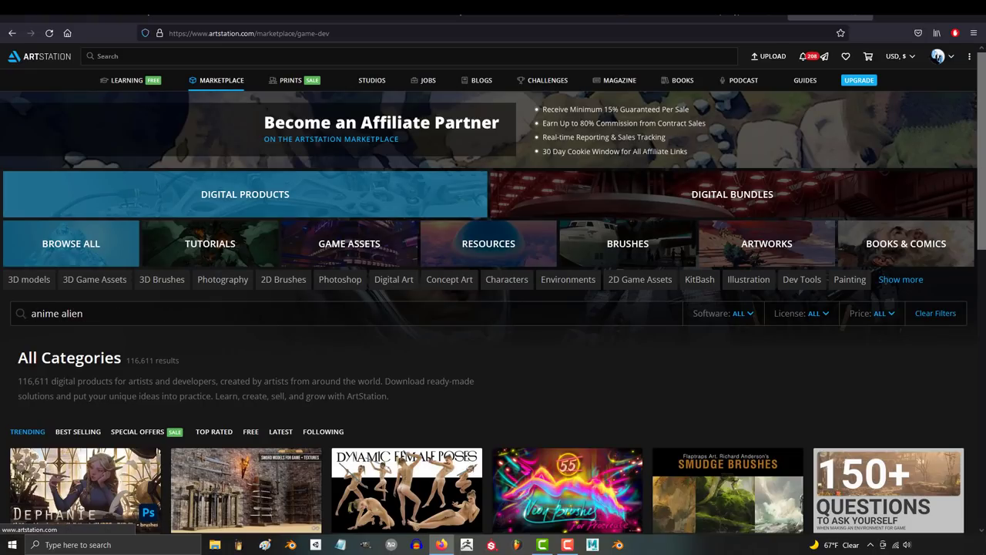
Step: Run the anime alien search, open the Creature Features Free Sample Pack, and view its second to fifth images
{"action": "key", "text": "Return"}
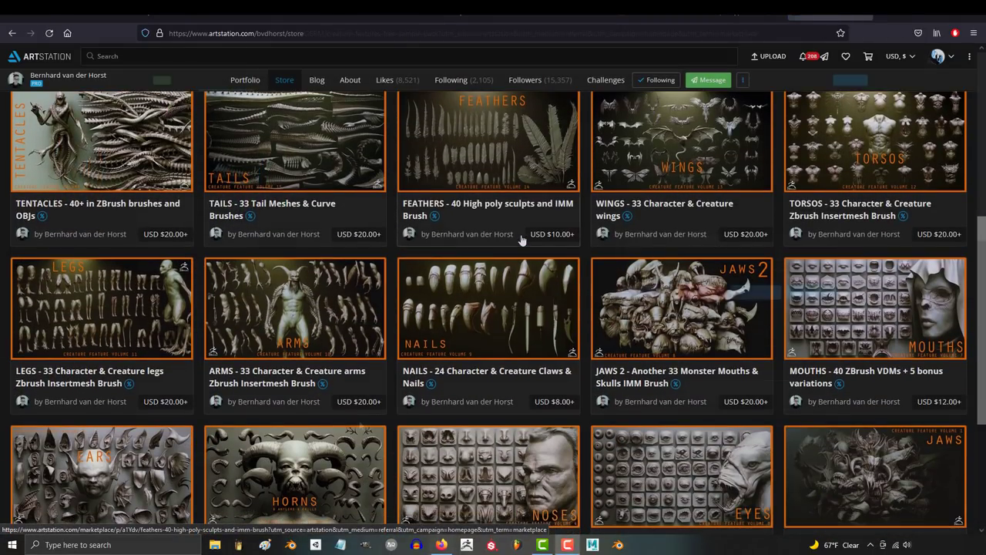
{"action": "left_click", "coordinate": [287, 474]}
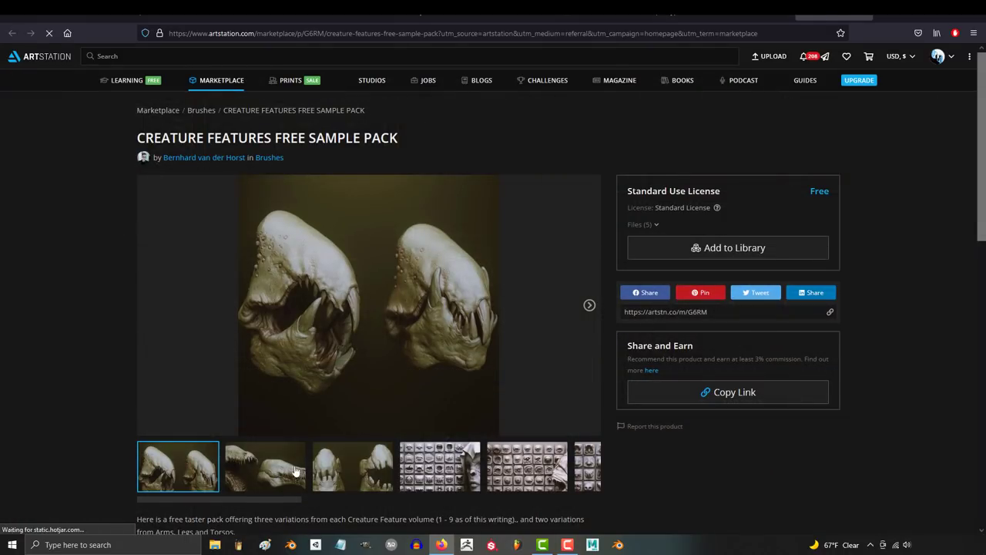
{"action": "left_click", "coordinate": [287, 474]}
{"action": "left_click", "coordinate": [353, 471]}
{"action": "left_click", "coordinate": [517, 469]}
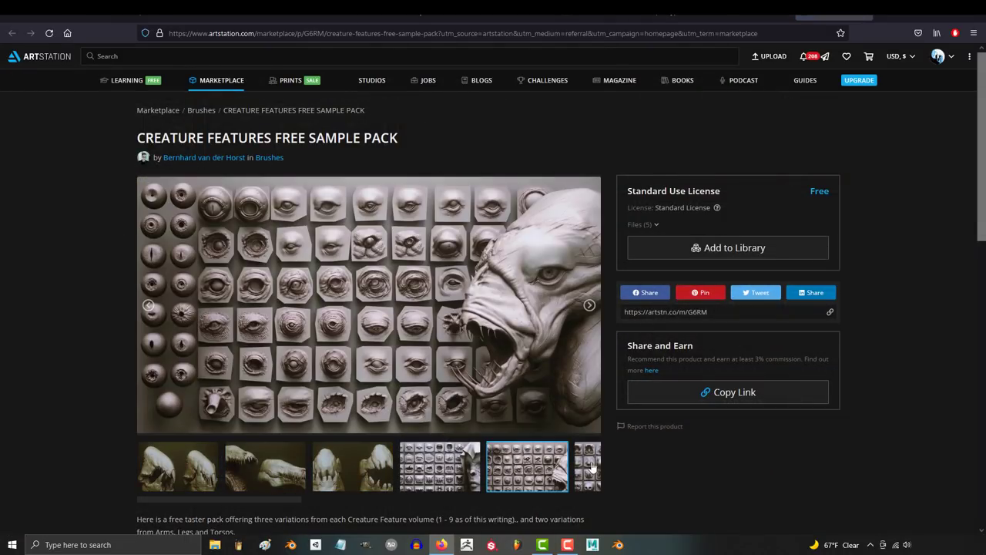
Step: Flip through the noses, horned skull and creature heads previews to the teeth sets image
{"action": "left_click", "coordinate": [595, 470]}
{"action": "left_click_drag", "start_coordinate": [288, 499], "coordinate": [405, 501]}
{"action": "left_click", "coordinate": [455, 470]}
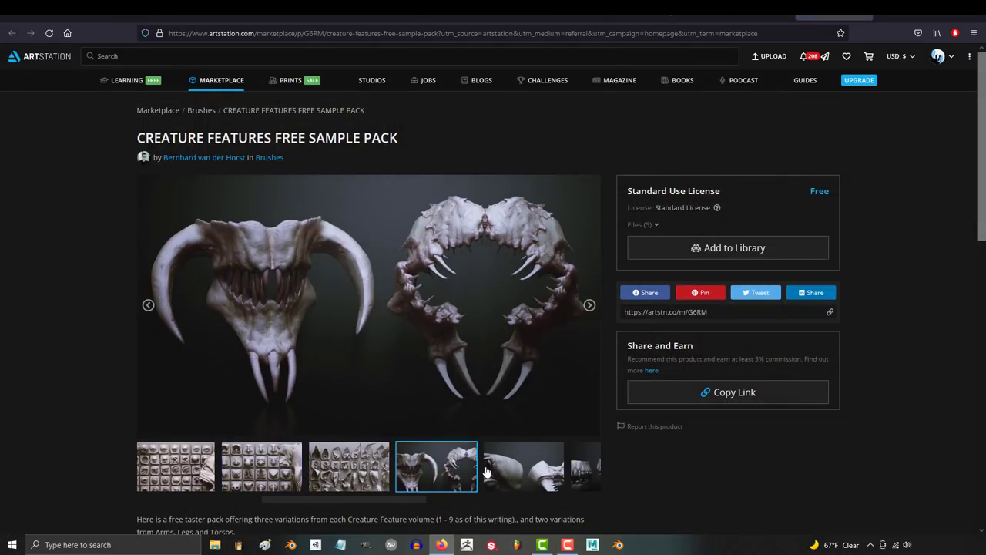
{"action": "left_click", "coordinate": [509, 468]}
{"action": "left_click", "coordinate": [581, 470]}
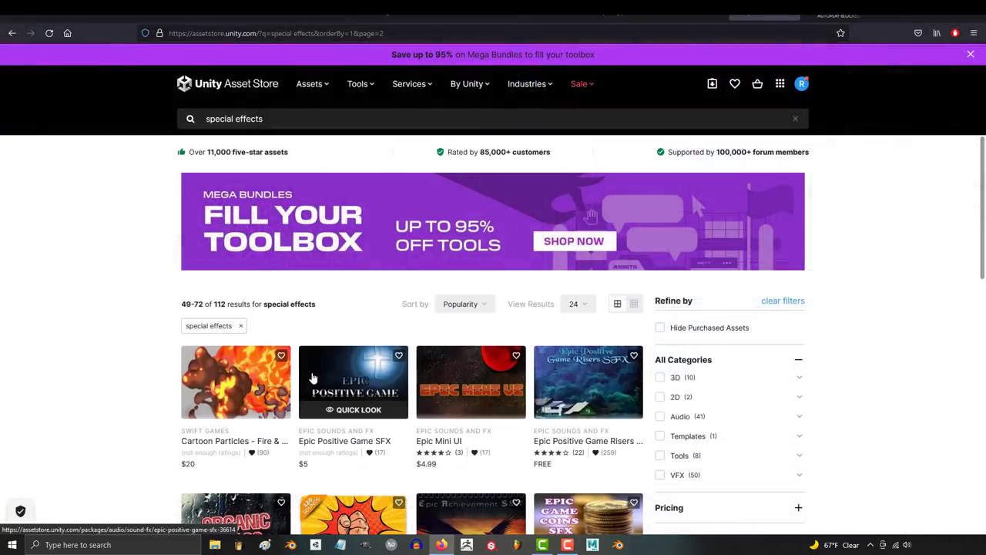
Step: Scroll the artist's store to the Creature Feature packs: TENTACLES, TAILS, WINGS, ARMS and JAWS 2
{"action": "scroll", "coordinate": [8, 462], "scroll_direction": "down", "scroll_amount": 3}
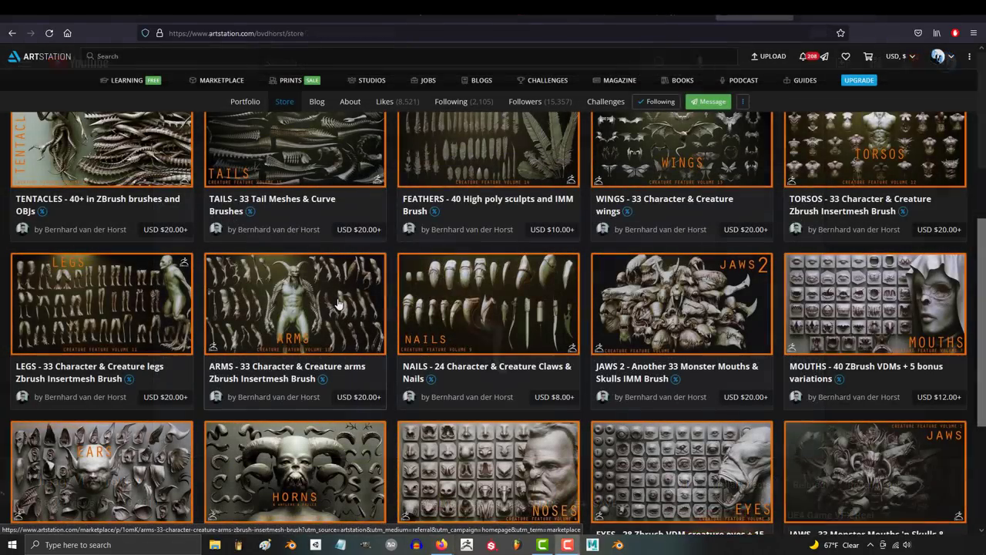
Step: Open the ARMS brush pack listing and view its four-arms, other arms and muscular arms previews
{"action": "left_click", "coordinate": [337, 304]}
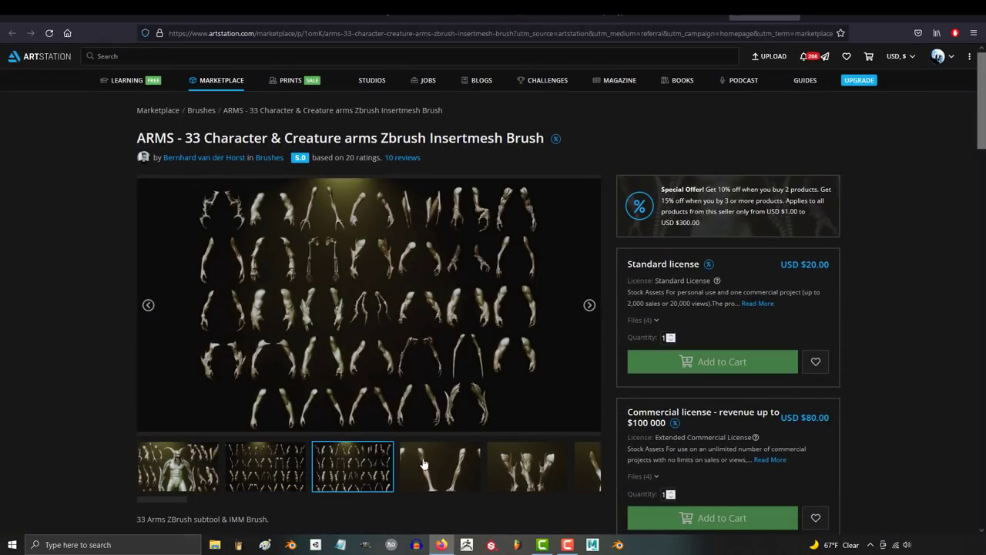
{"action": "left_click", "coordinate": [423, 463]}
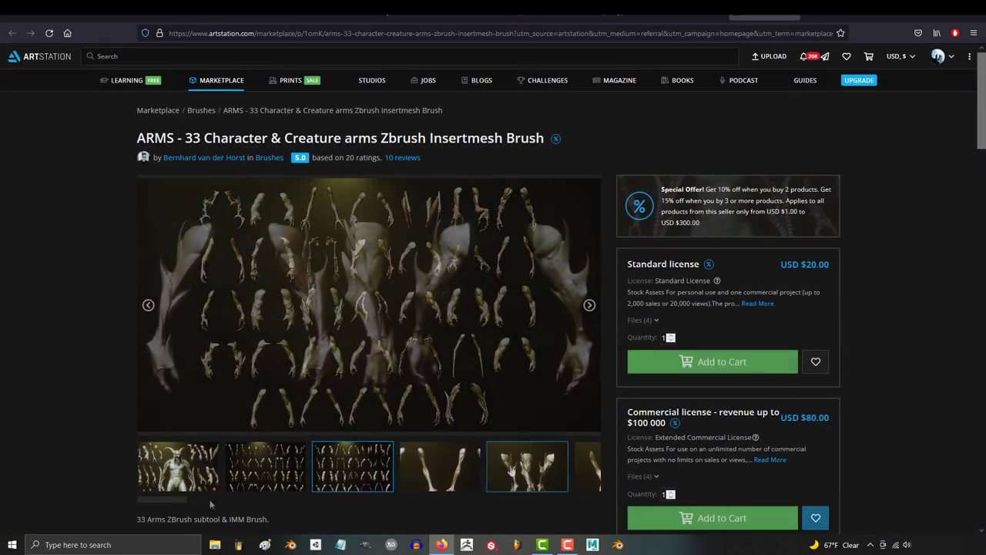
{"action": "scroll", "coordinate": [204, 499], "scroll_direction": "right", "scroll_amount": 5}
{"action": "left_click", "coordinate": [329, 486]}
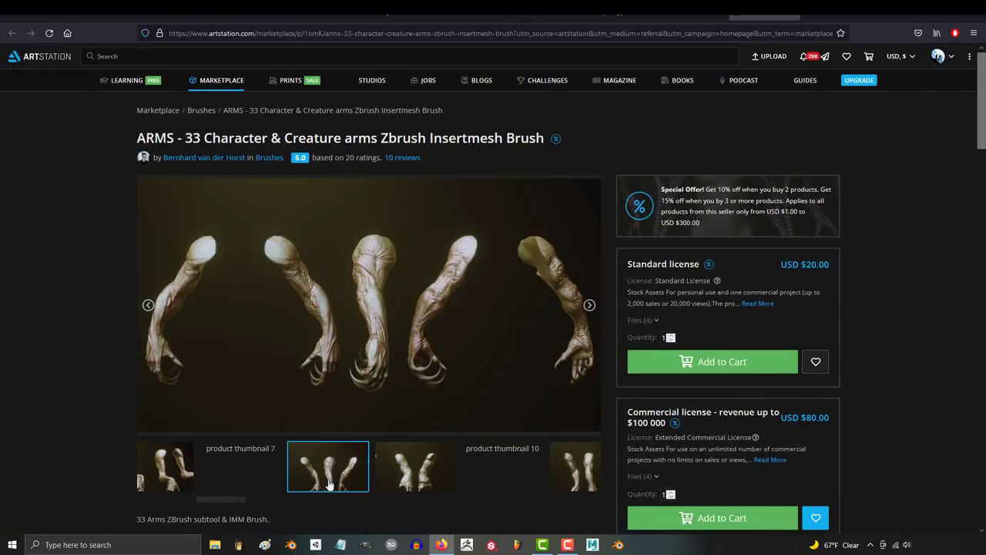
{"action": "left_click", "coordinate": [574, 473]}
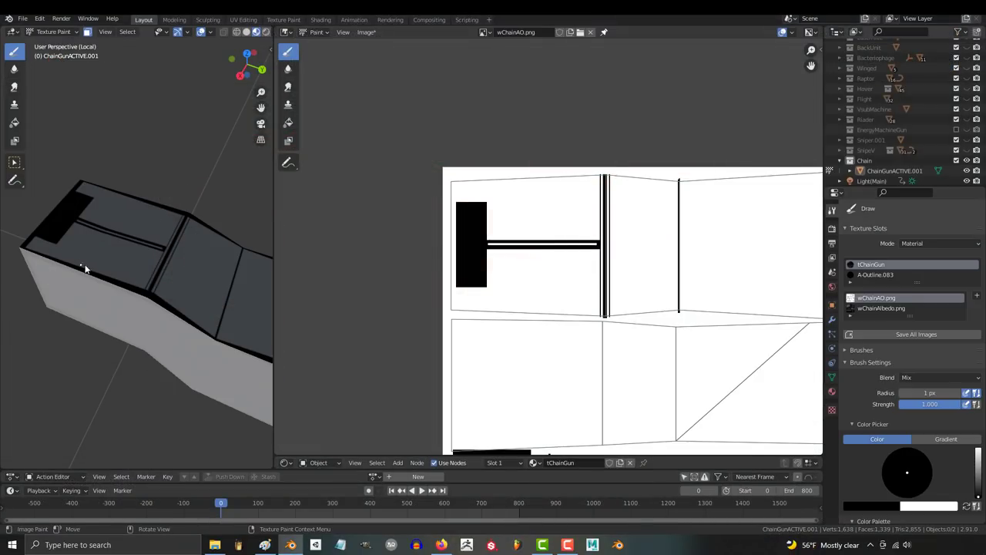
Step: Paint two horizontal black lines on wChainAO.png, then reposition cHeadTarget and start rotating coreIK
{"action": "scroll", "coordinate": [486, 255], "scroll_direction": "up", "scroll_amount": 2}
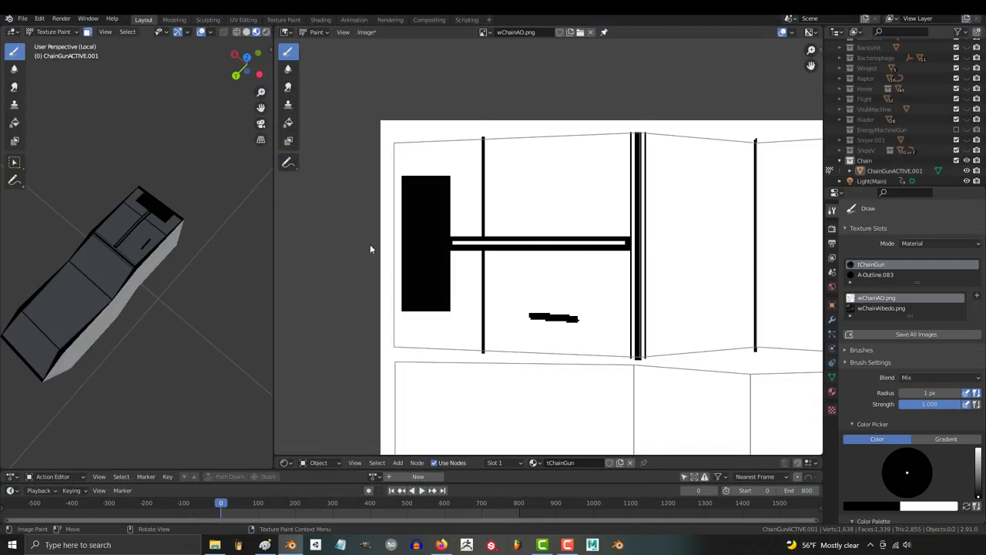
{"action": "scroll", "coordinate": [678, 324], "scroll_direction": "up", "scroll_amount": 2}
{"action": "left_click_drag", "start_coordinate": [447, 320], "coordinate": [678, 323]}
{"action": "left_click_drag", "start_coordinate": [447, 103], "coordinate": [677, 104]}
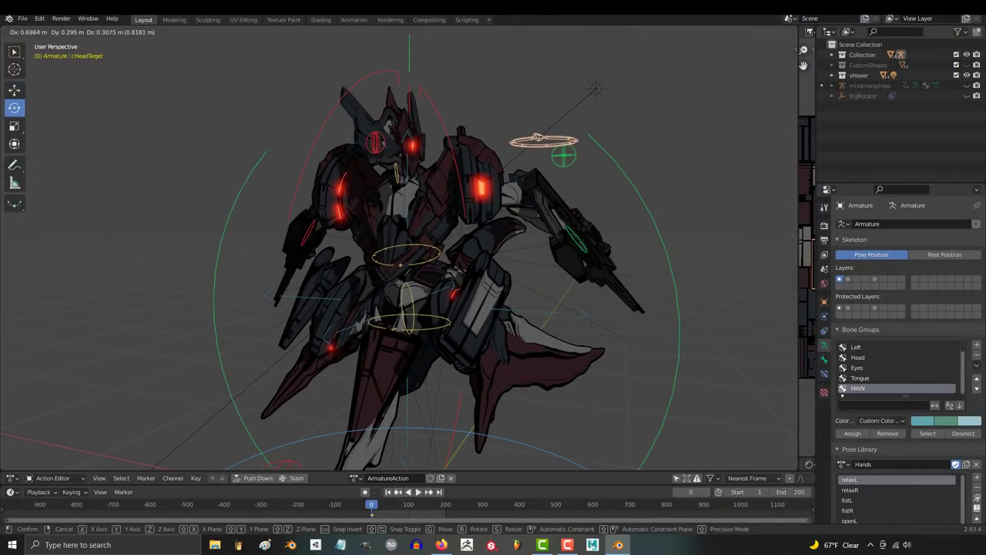
{"action": "left_click", "coordinate": [428, 222]}
{"action": "key", "text": "r"}
{"action": "key", "text": "r"}
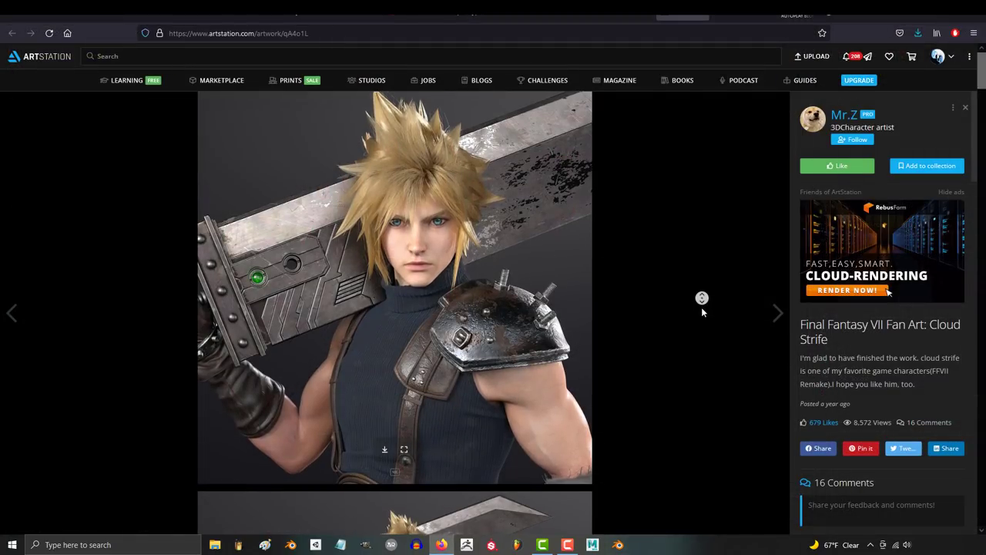
Step: Scroll down the Cloud Strife fan-art pages to another artist's Cloud breakdown and texture-painting screenshots
{"action": "scroll", "coordinate": [701, 324], "scroll_direction": "down", "scroll_amount": 4}
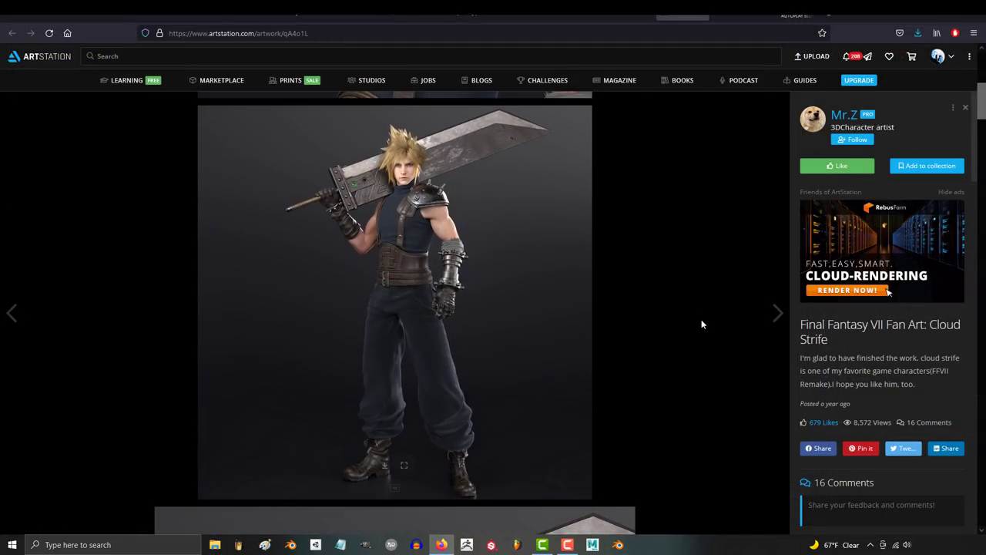
{"action": "scroll", "coordinate": [703, 323], "scroll_direction": "down", "scroll_amount": 5}
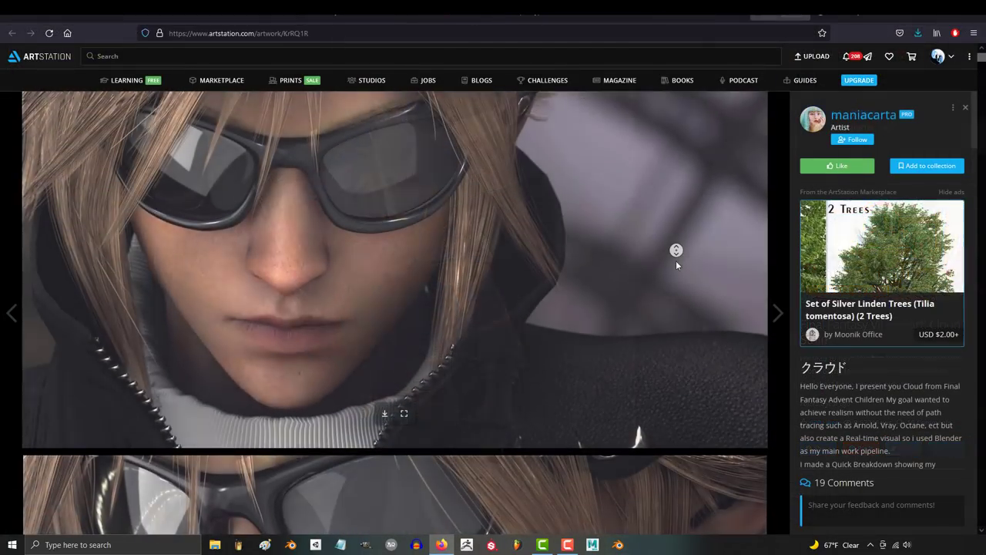
{"action": "scroll", "coordinate": [677, 265], "scroll_direction": "down", "scroll_amount": 3}
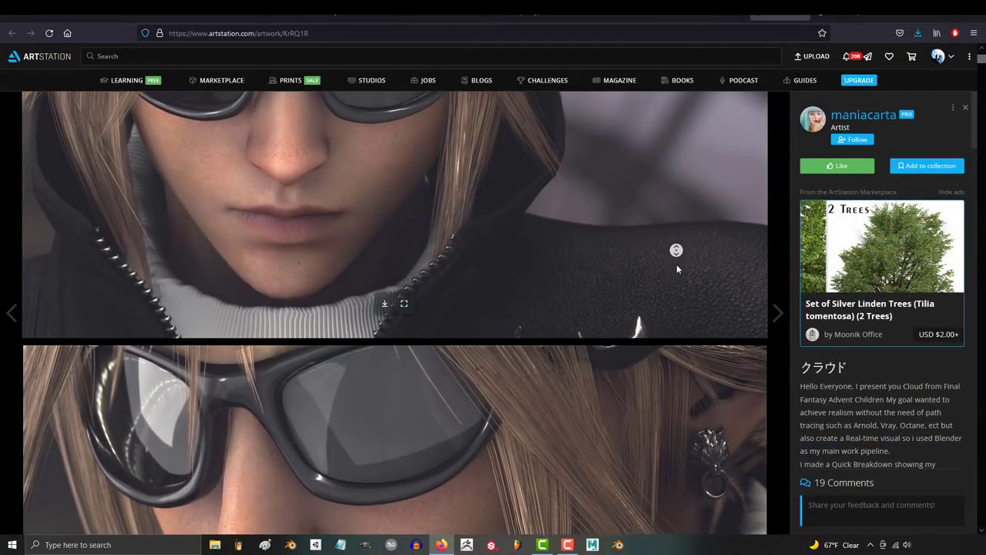
{"action": "scroll", "coordinate": [677, 266], "scroll_direction": "down", "scroll_amount": 5}
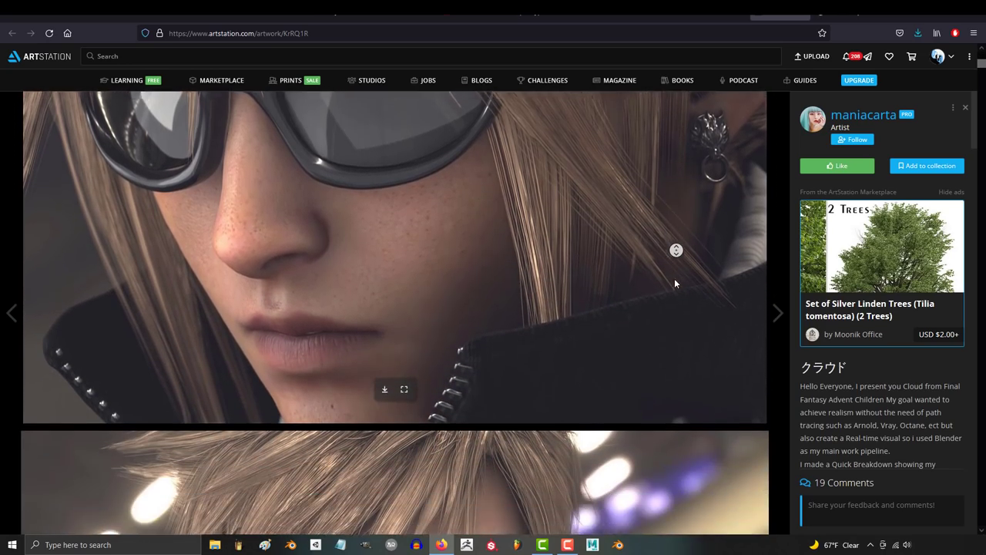
{"action": "scroll", "coordinate": [675, 278], "scroll_direction": "down", "scroll_amount": 4}
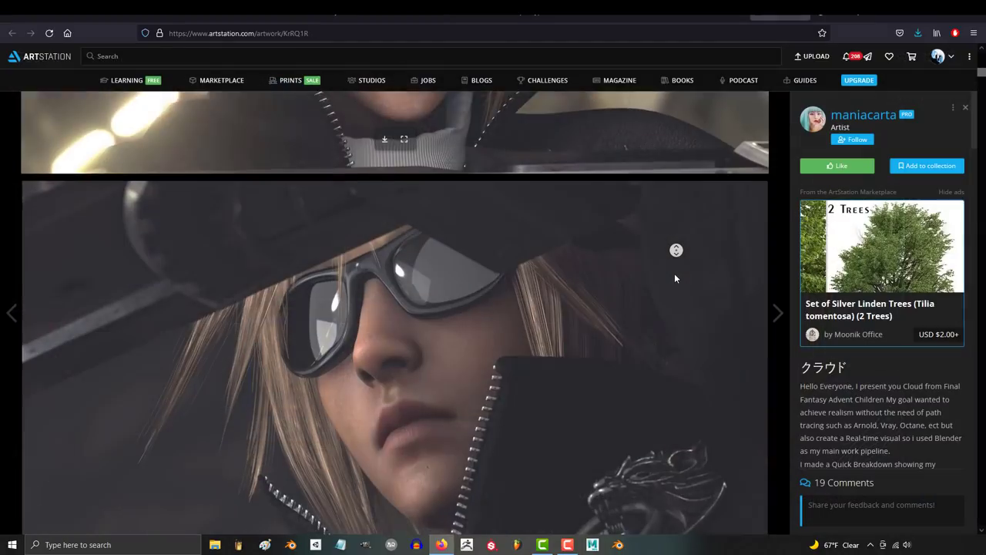
{"action": "scroll", "coordinate": [674, 274], "scroll_direction": "down", "scroll_amount": 4}
{"action": "scroll", "coordinate": [676, 249], "scroll_direction": "down", "scroll_amount": 10}
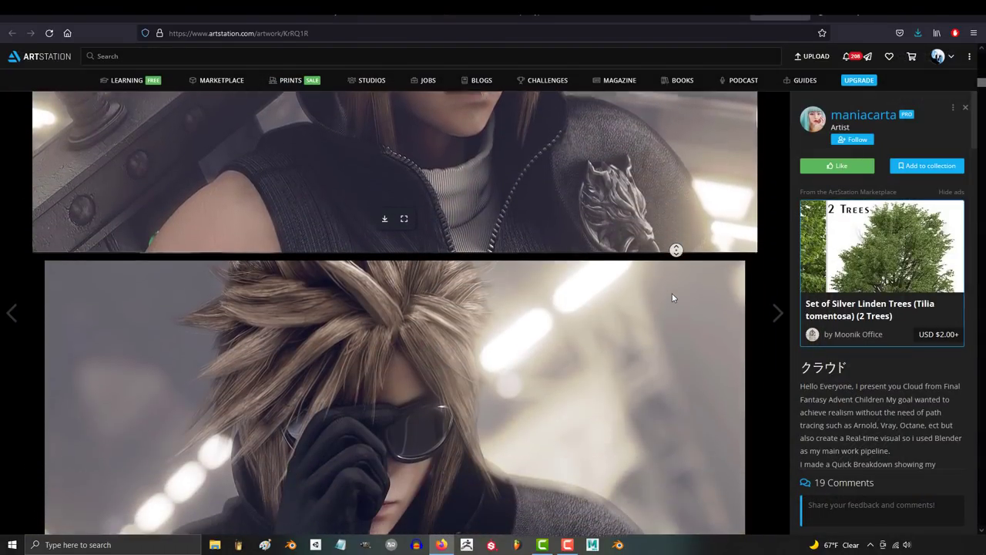
{"action": "scroll", "coordinate": [676, 250], "scroll_direction": "down", "scroll_amount": 10}
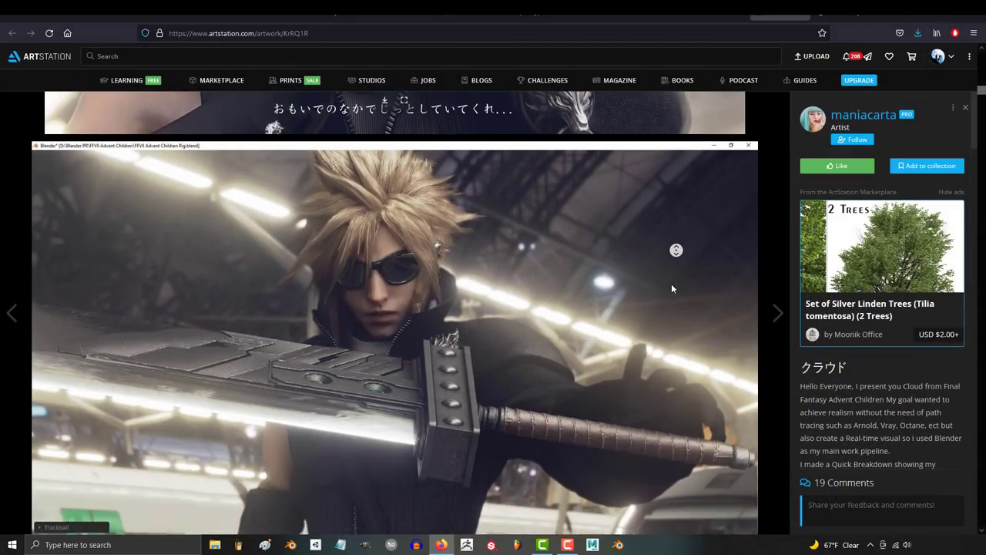
{"action": "scroll", "coordinate": [675, 250], "scroll_direction": "down", "scroll_amount": 10}
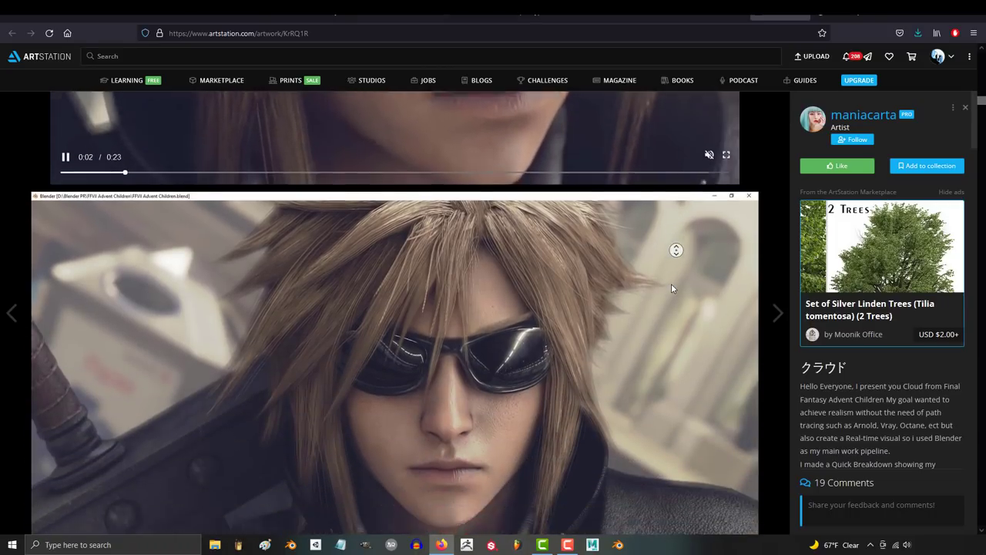
{"action": "middle_click", "coordinate": [8, 221]}
{"action": "scroll", "coordinate": [8, 221], "scroll_direction": "down", "scroll_amount": 10}
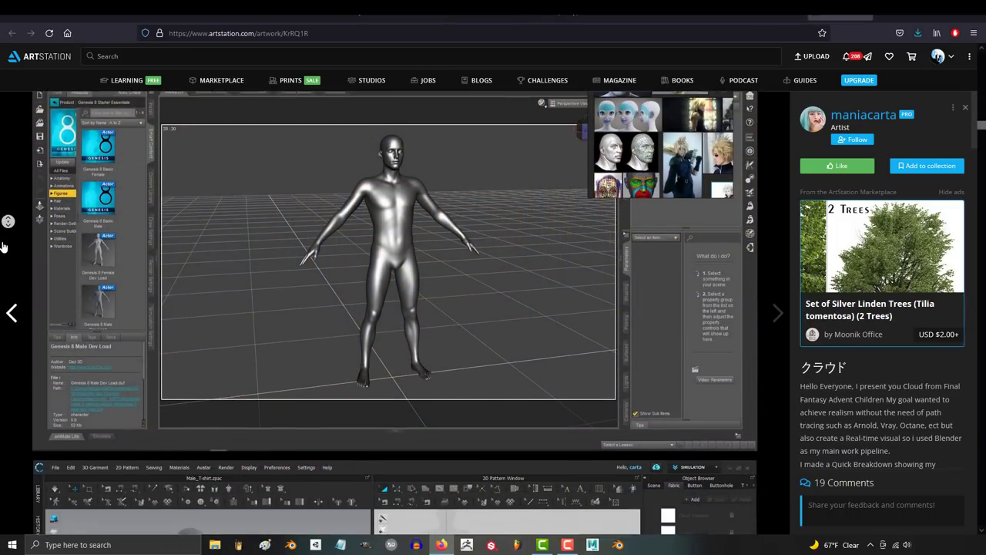
{"action": "scroll", "coordinate": [7, 221], "scroll_direction": "down", "scroll_amount": 10}
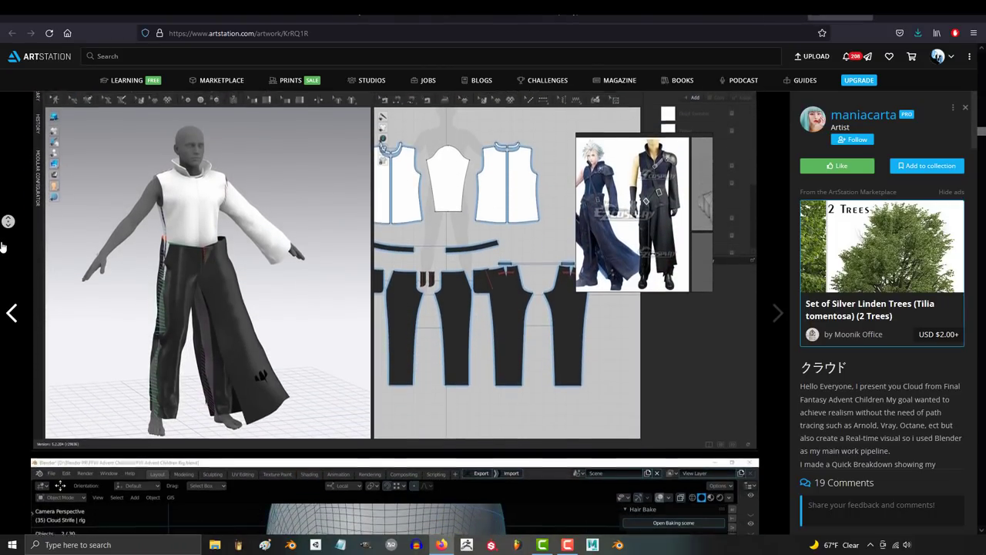
{"action": "scroll", "coordinate": [8, 221], "scroll_direction": "down", "scroll_amount": 10}
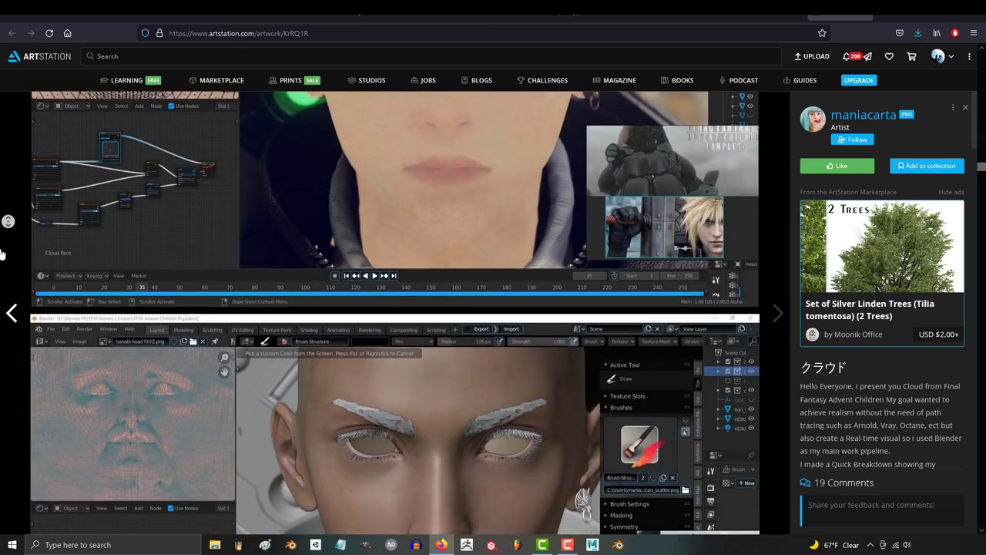
{"action": "scroll", "coordinate": [7, 221], "scroll_direction": "down", "scroll_amount": 10}
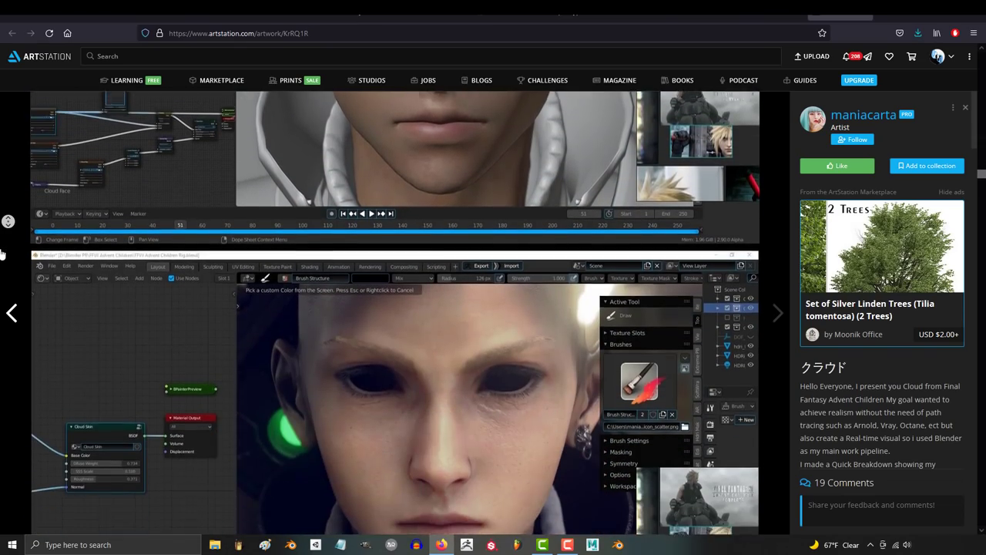
{"action": "scroll", "coordinate": [8, 221], "scroll_direction": "down", "scroll_amount": 10}
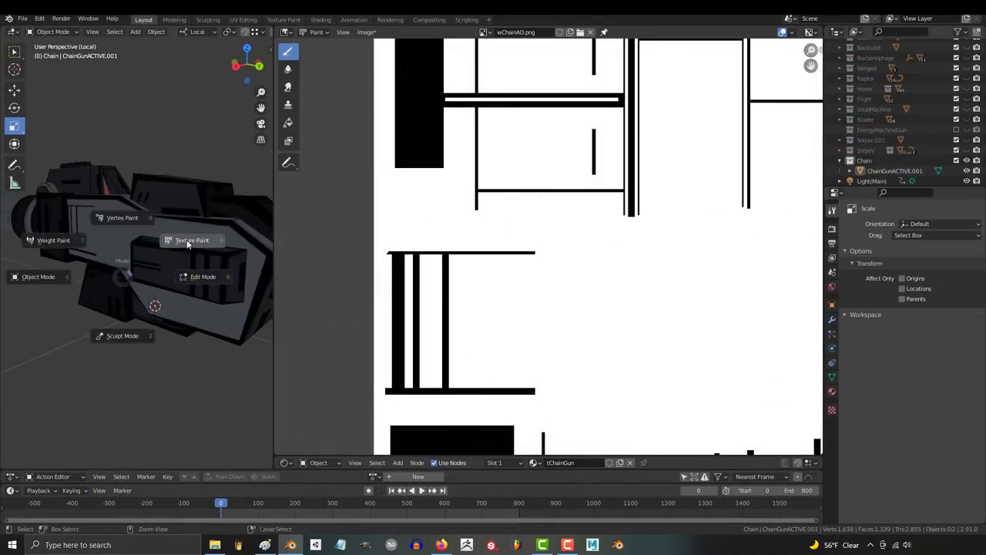
Step: Paint over the top stroke on wChainAO.png to make it a solid black bar
{"action": "left_click_drag", "start_coordinate": [538, 247], "coordinate": [537, 246]}
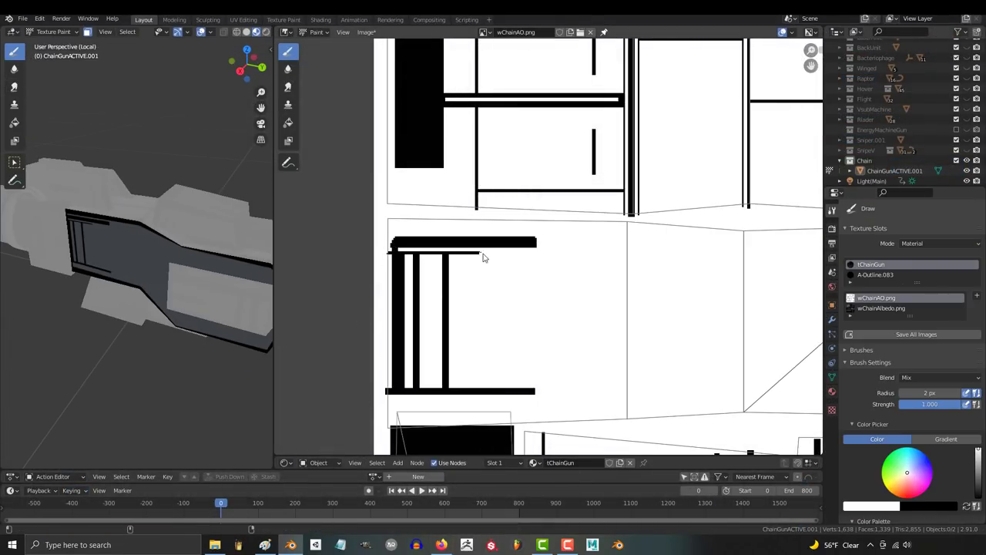